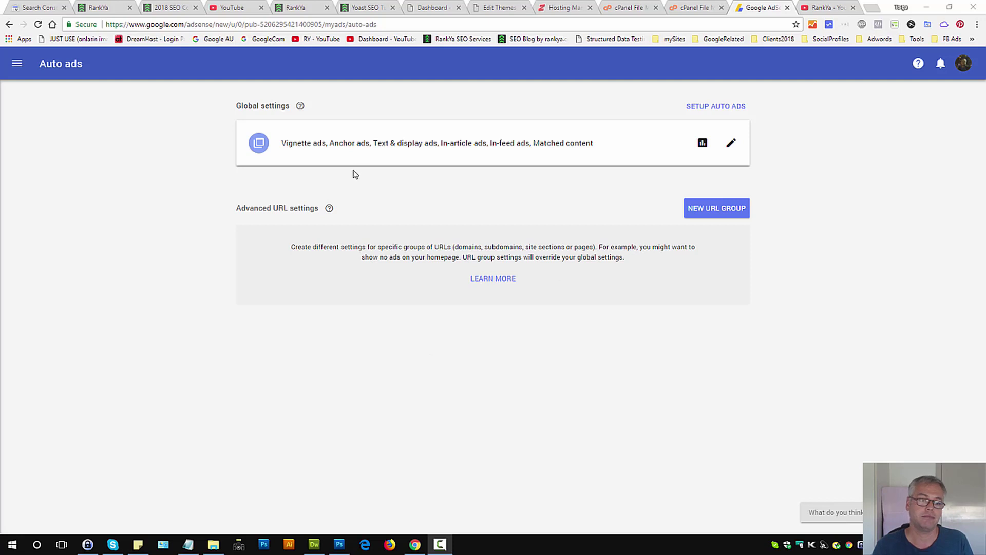
Expand the AdSense left navigation sidebar beside the Auto ads overview.
click(17, 64)
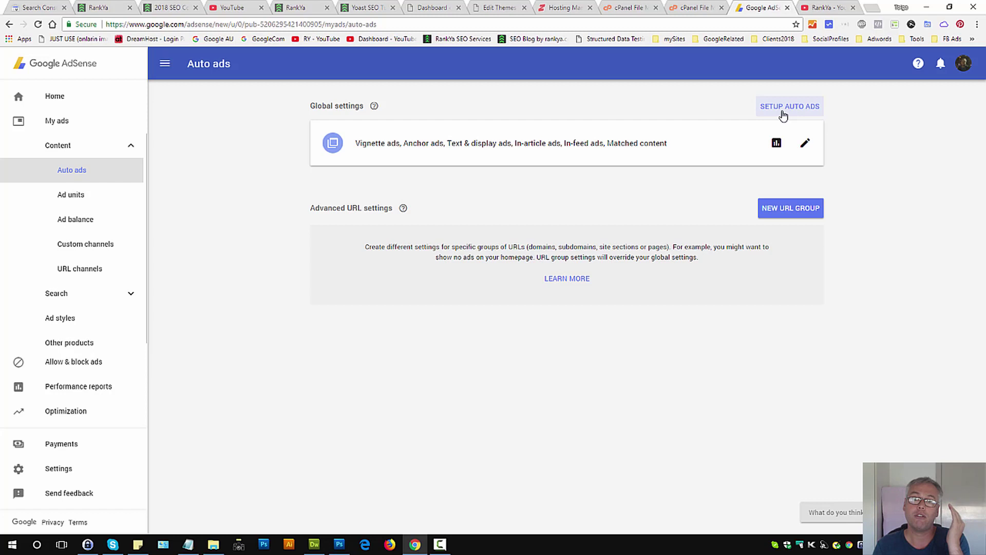
Edit the Auto ads global settings and preview the Text & display, In-feed and In-article formats.
click(804, 143)
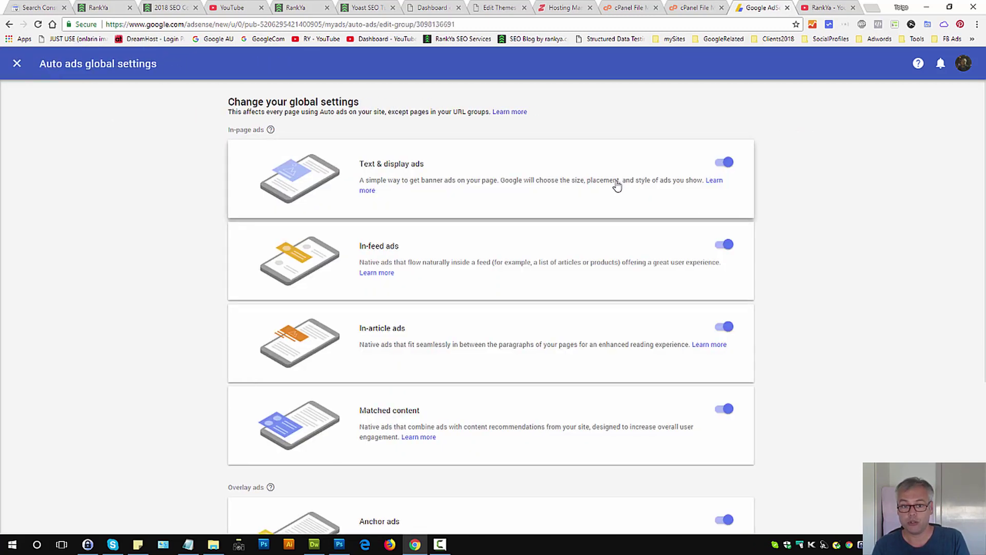
click(609, 183)
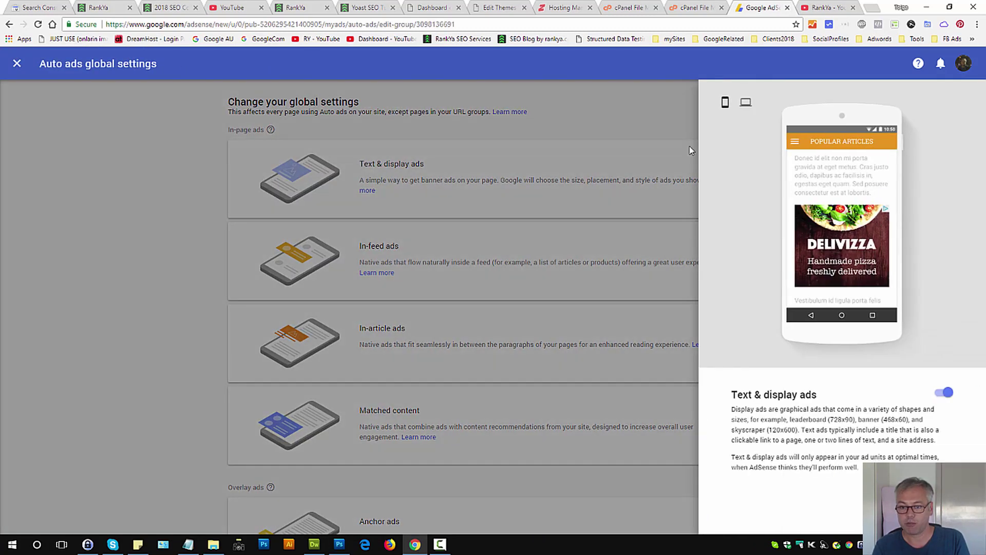
click(494, 253)
click(541, 274)
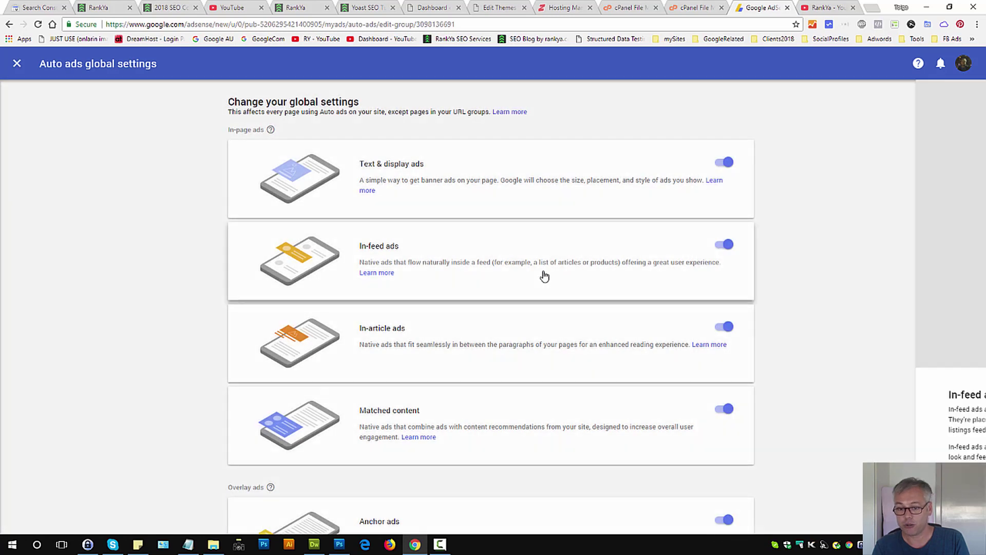
click(569, 350)
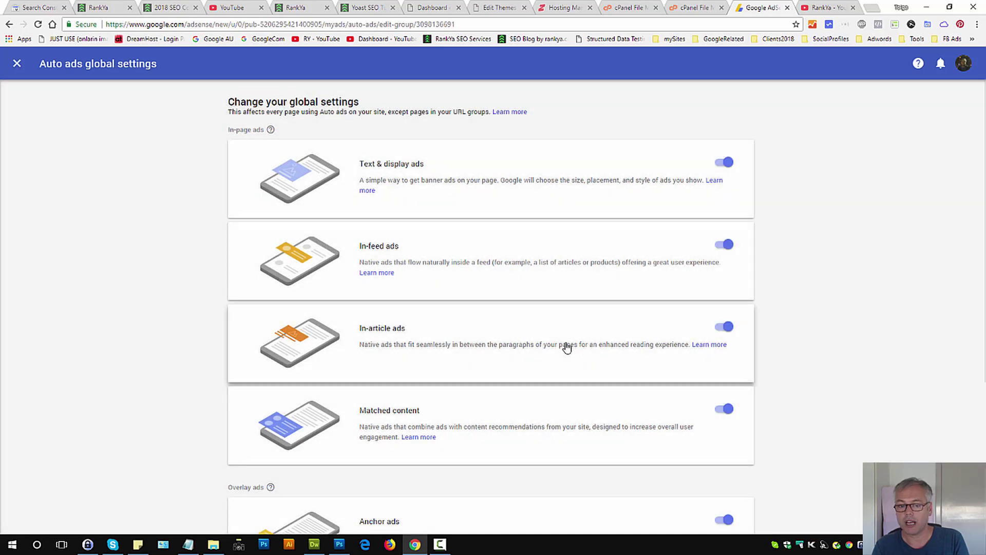
click(565, 346)
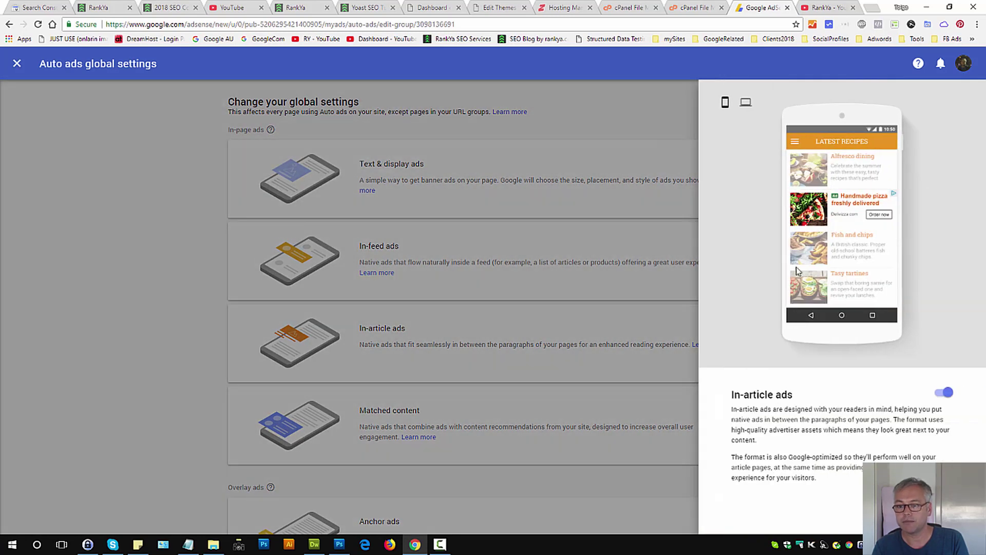
click(149, 330)
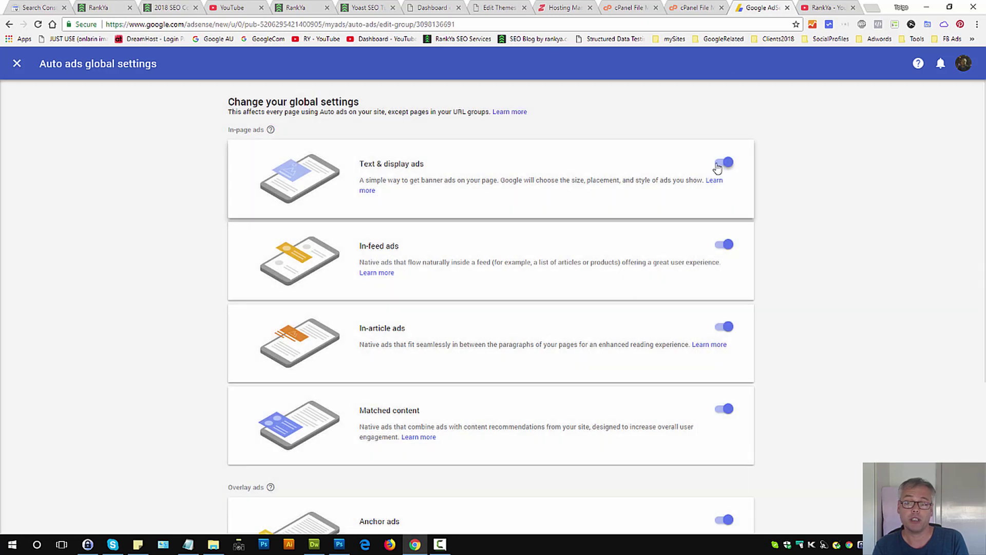
Toggle Text & display, In-feed and In-article ads off and back on, leaving all formats enabled.
click(719, 163)
click(723, 245)
click(722, 328)
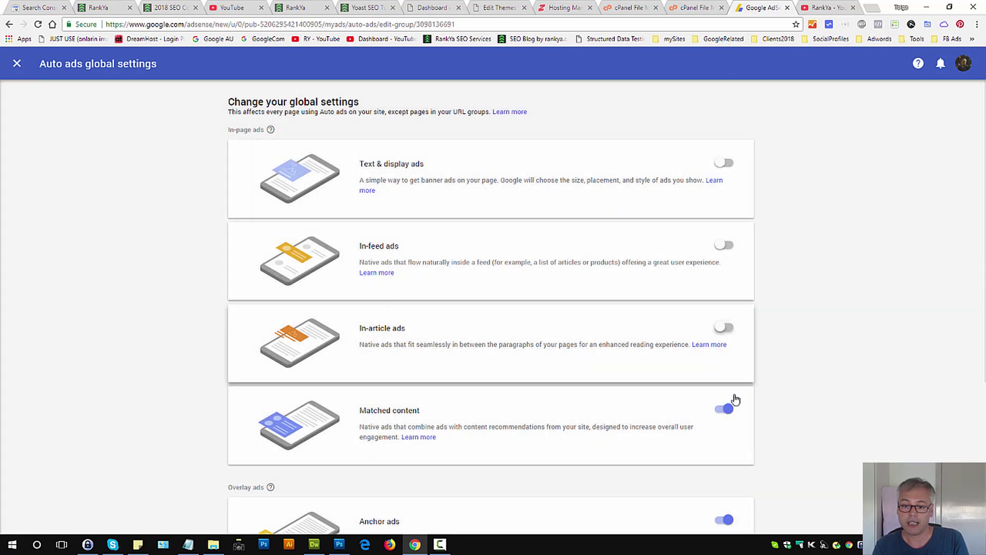
click(725, 327)
click(725, 245)
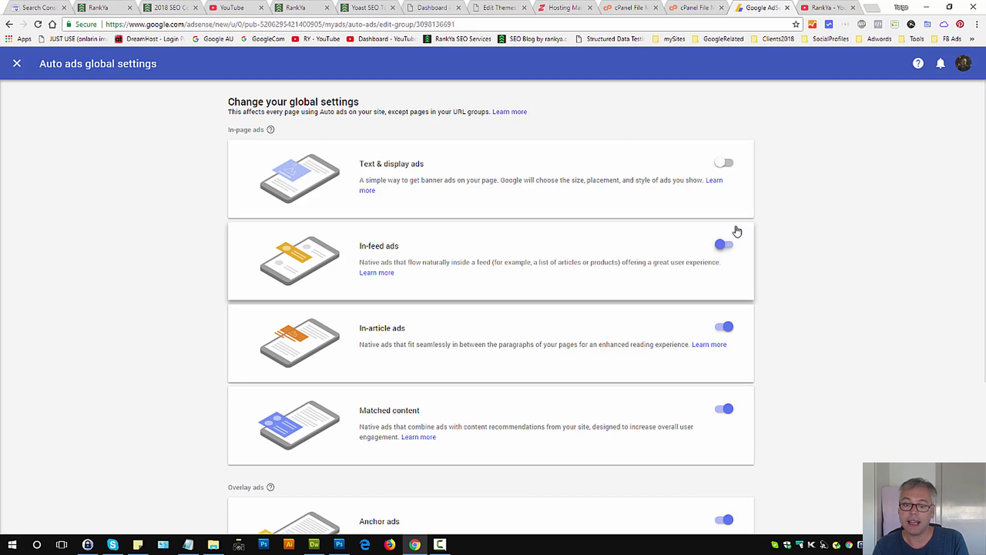
click(724, 163)
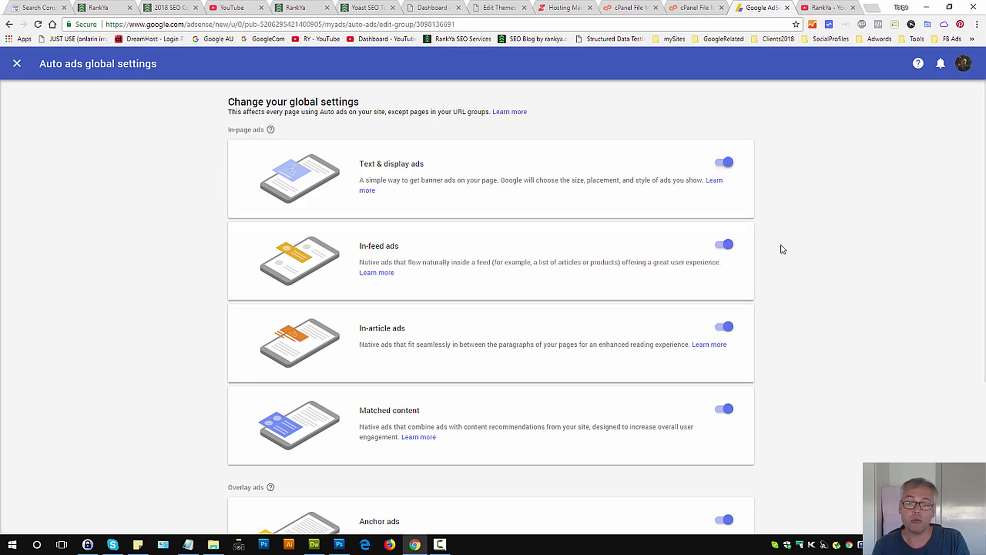
scroll(783, 249, down, 4)
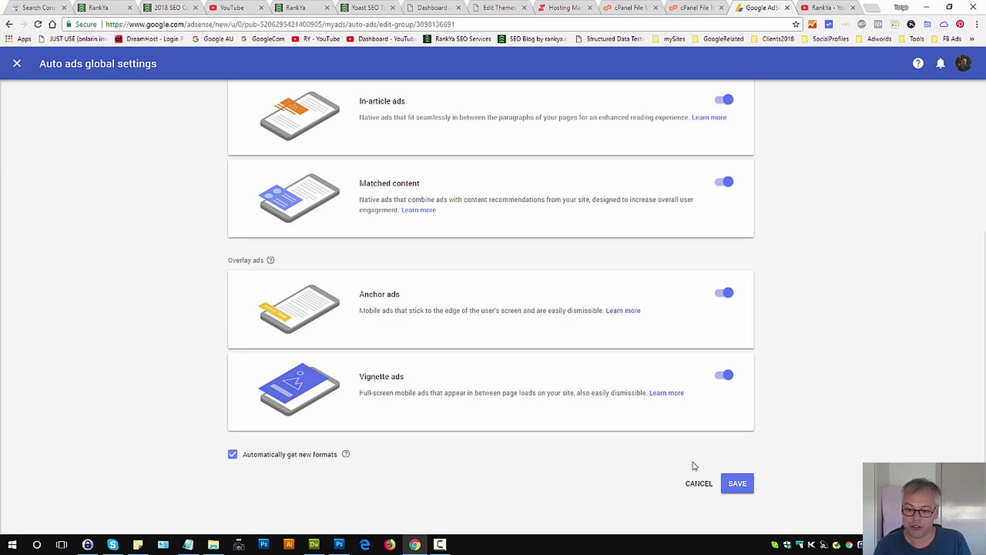
Save the global Auto ads settings and copy the Auto ads setup code snippet.
click(739, 483)
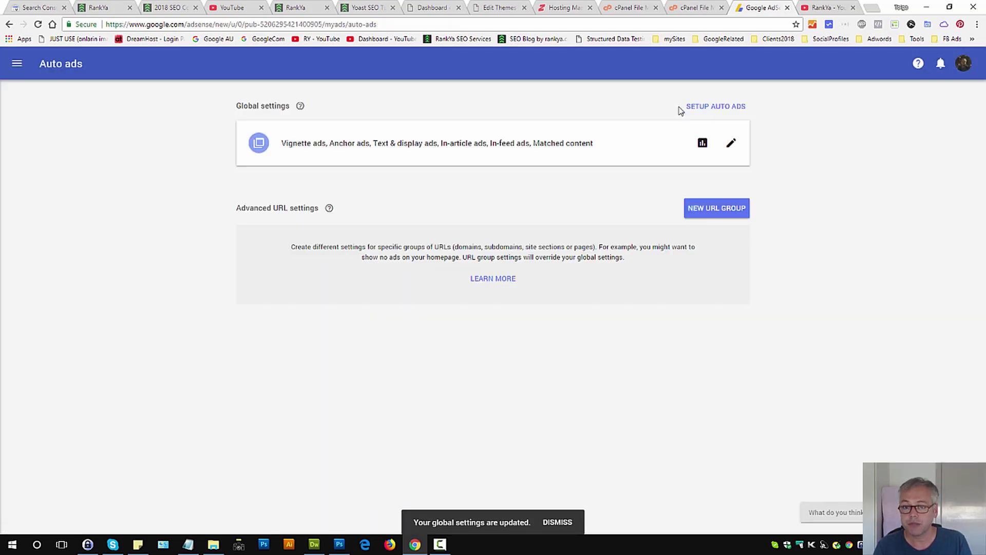
click(702, 107)
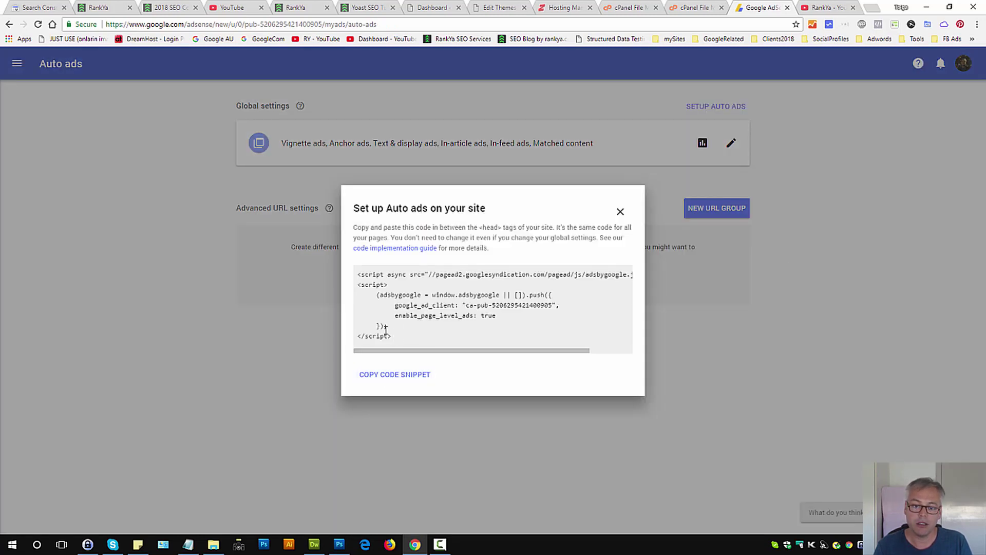
drag(393, 336, 358, 272)
right_click(377, 283)
click(396, 289)
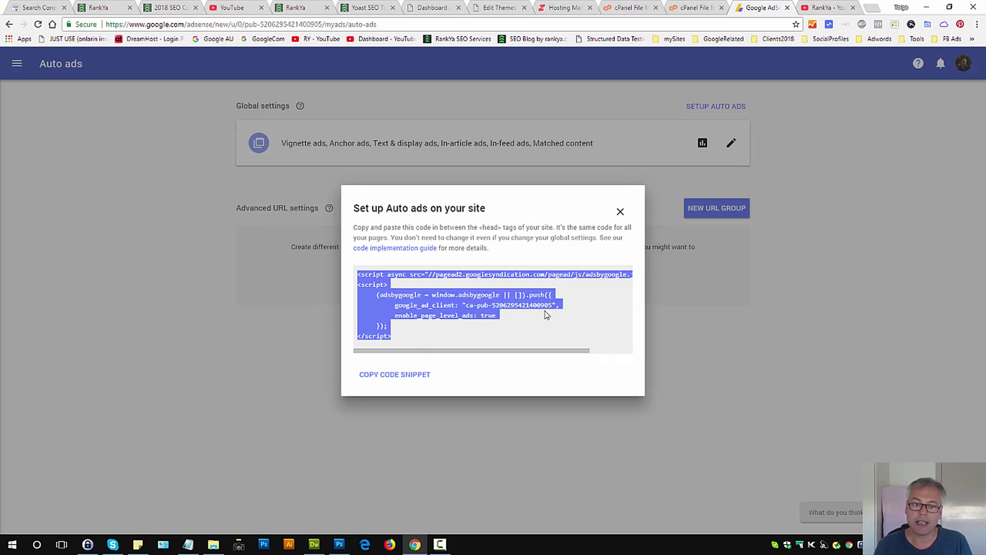
Go from the WordPress Dashboard to the theme editor showing the RankYa theme's header.php.
click(425, 8)
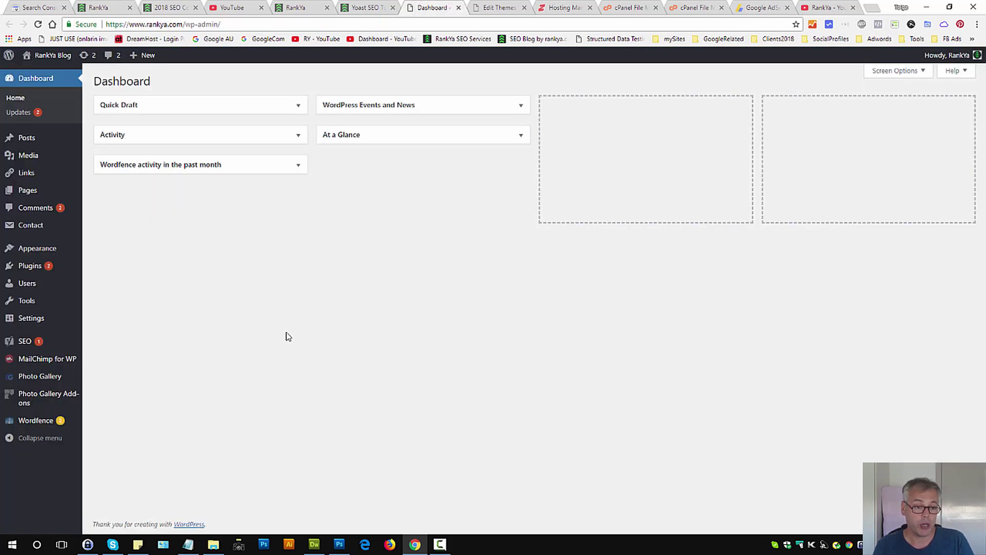
mouse_move(44, 251)
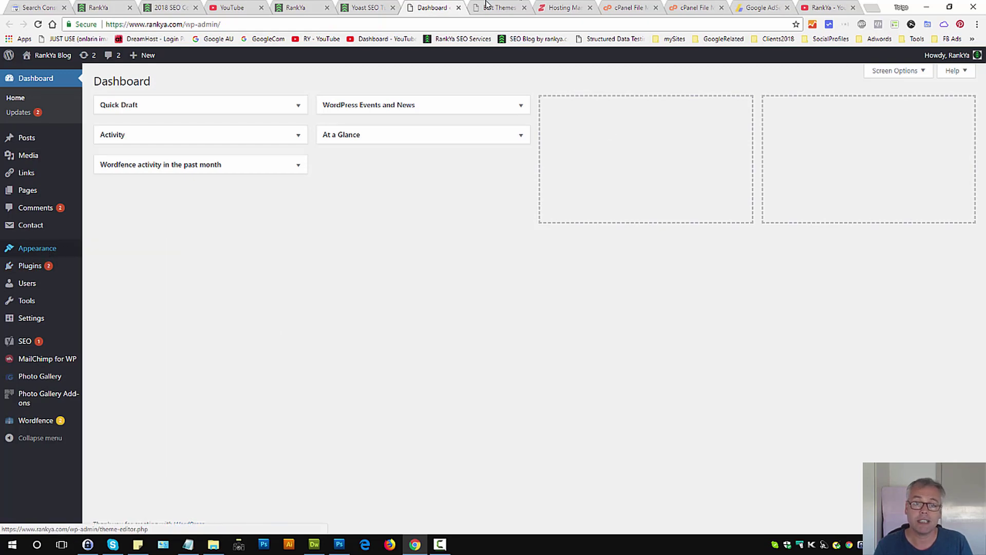
click(486, 5)
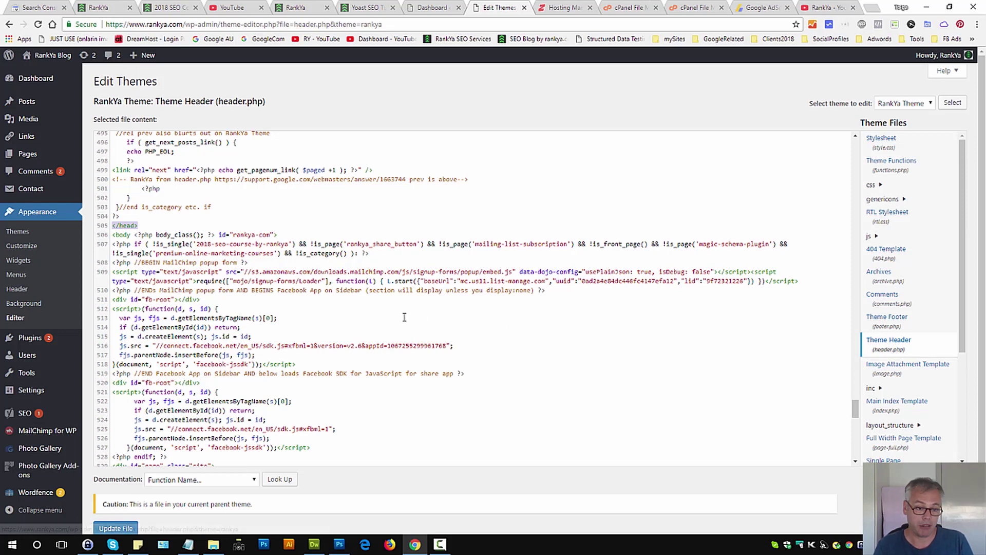
Select all the code in header.php and check the editor's context options.
click(375, 314)
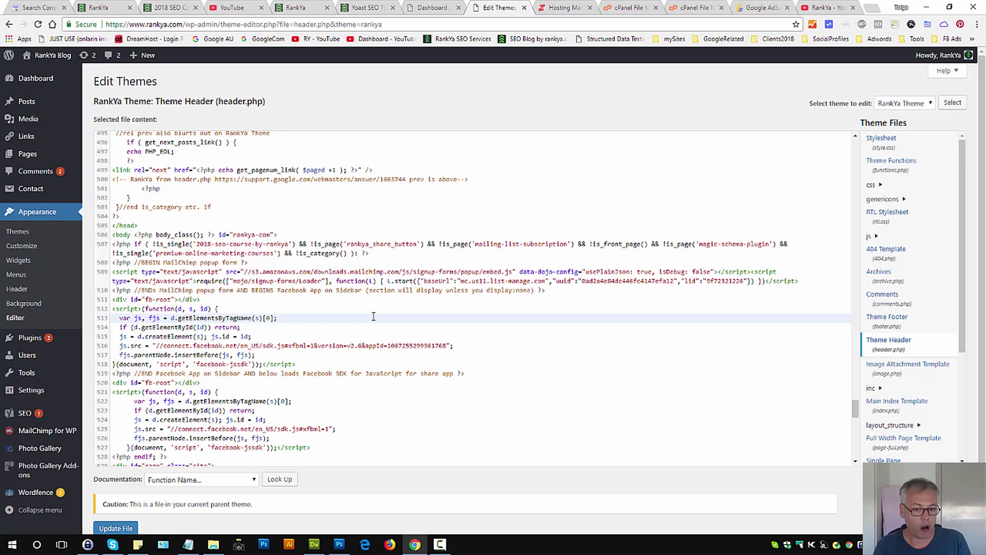
key(ctrl+a)
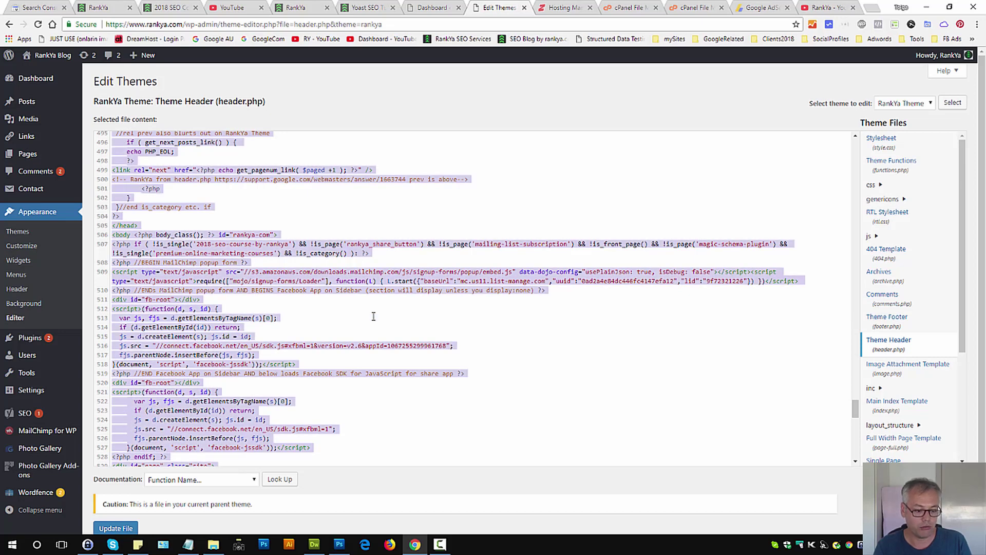
right_click(310, 264)
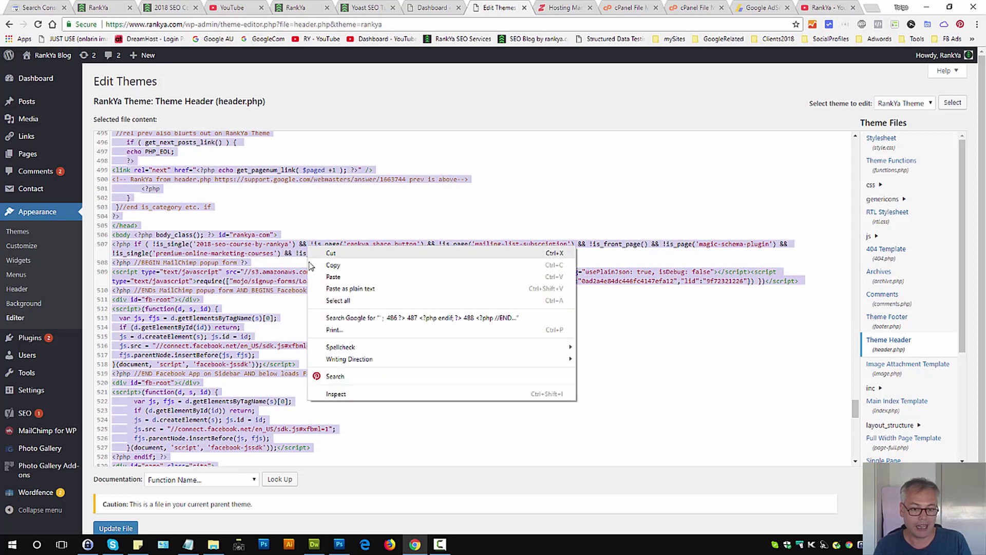
click(329, 258)
right_click(310, 276)
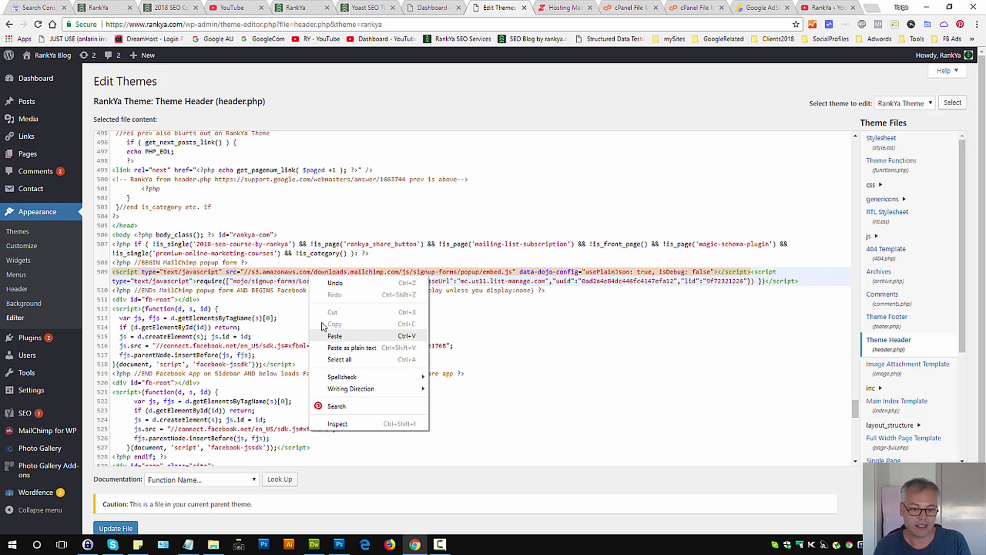
click(341, 216)
right_click(341, 216)
click(582, 374)
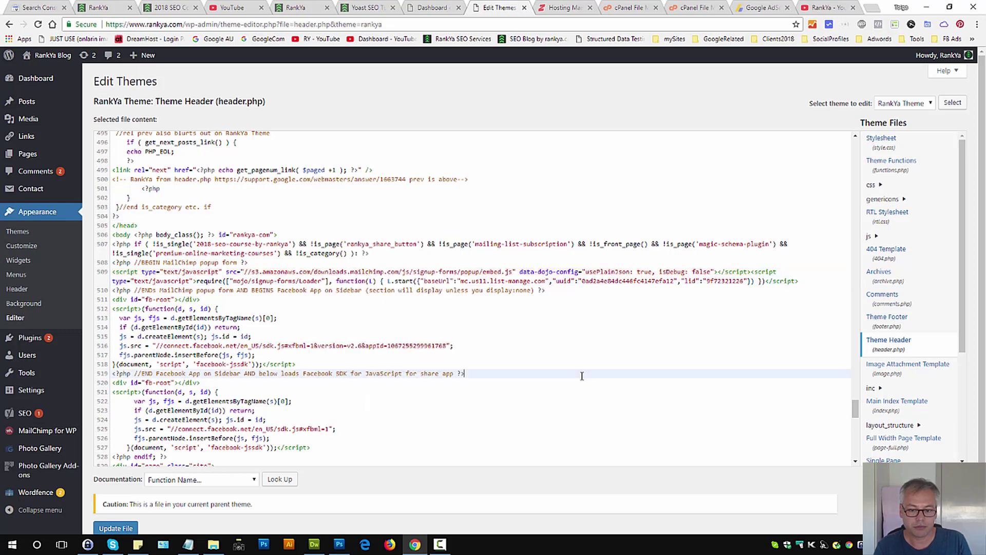
right_click(581, 374)
click(537, 418)
key(ctrl+a)
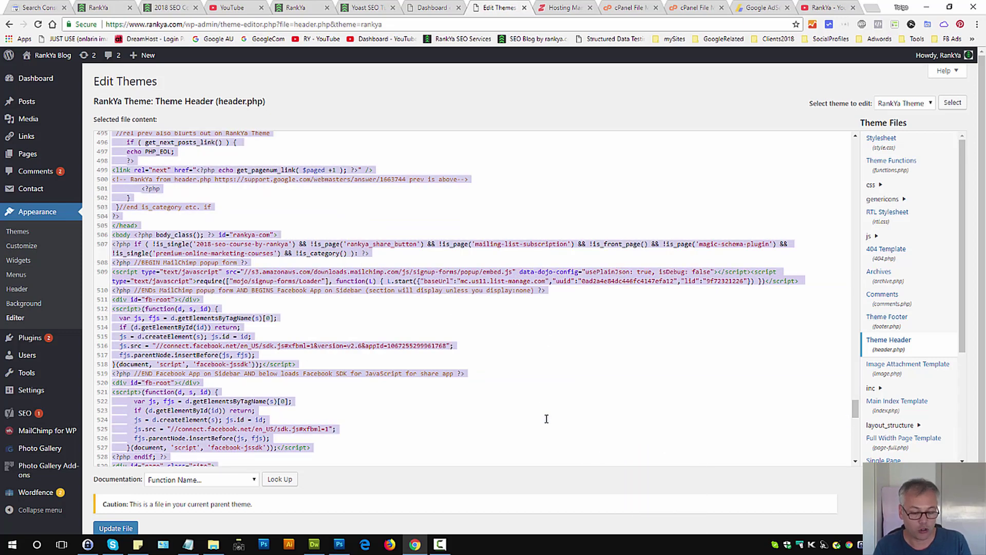
Compare header.php with the Dreamweaver copy, then recopy the AdSense Auto ads snippet.
click(314, 544)
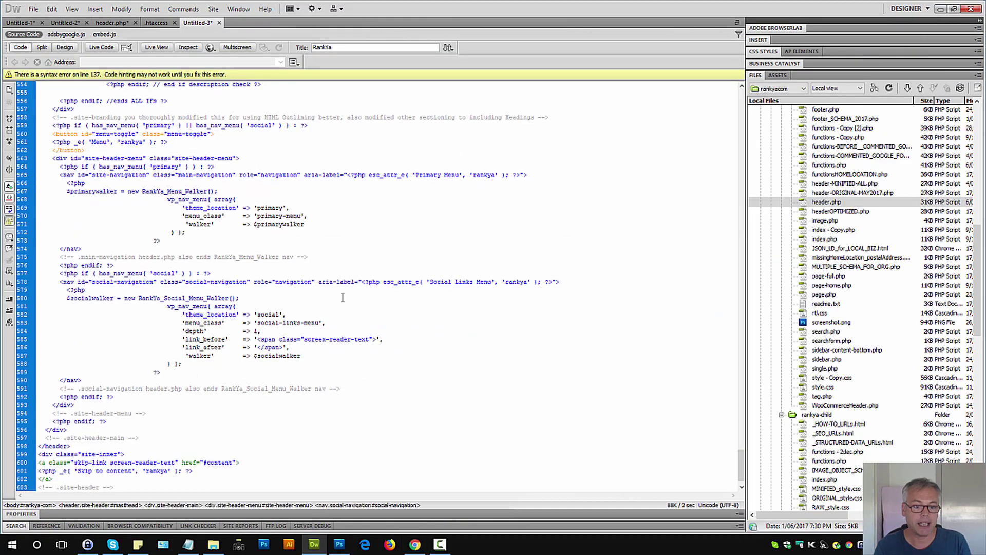
click(417, 546)
click(528, 324)
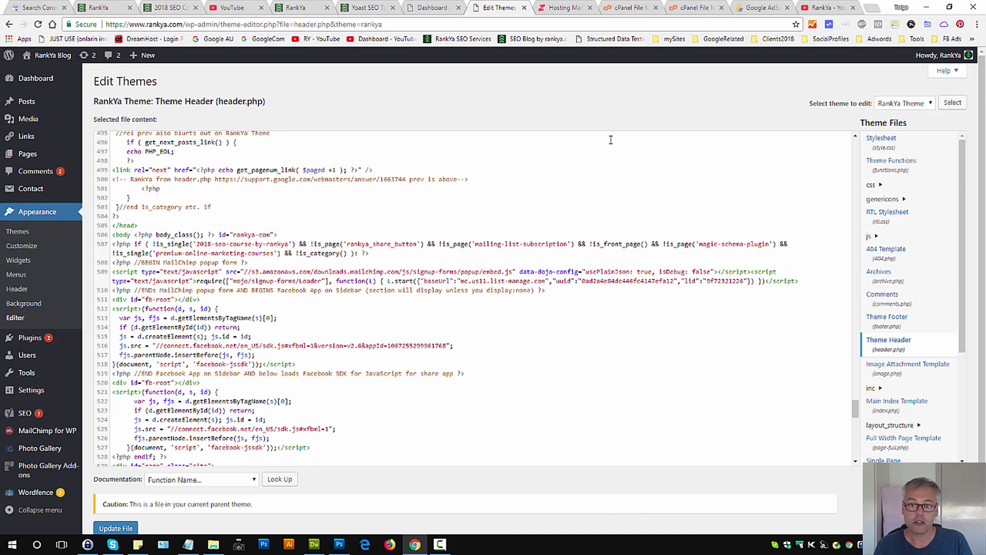
click(748, 11)
right_click(456, 303)
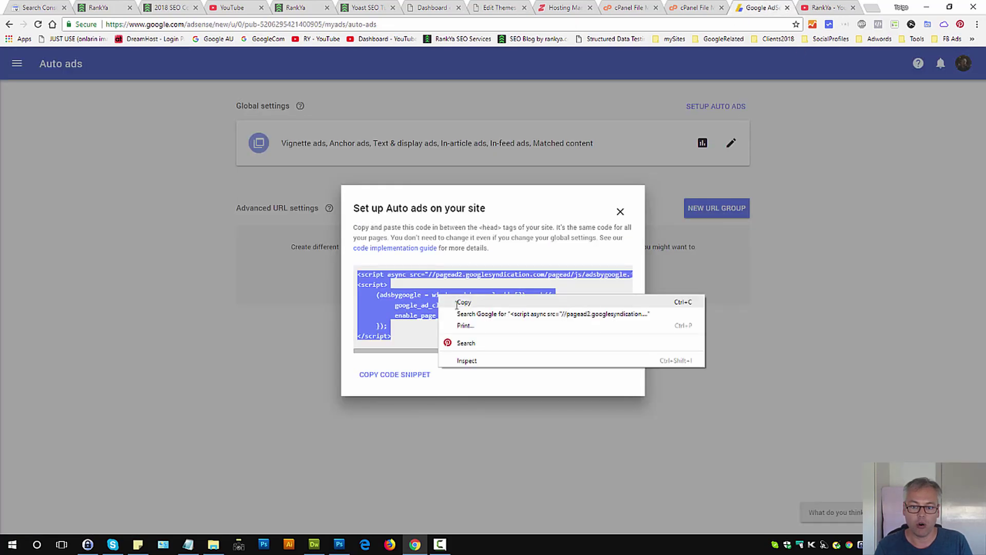
click(460, 303)
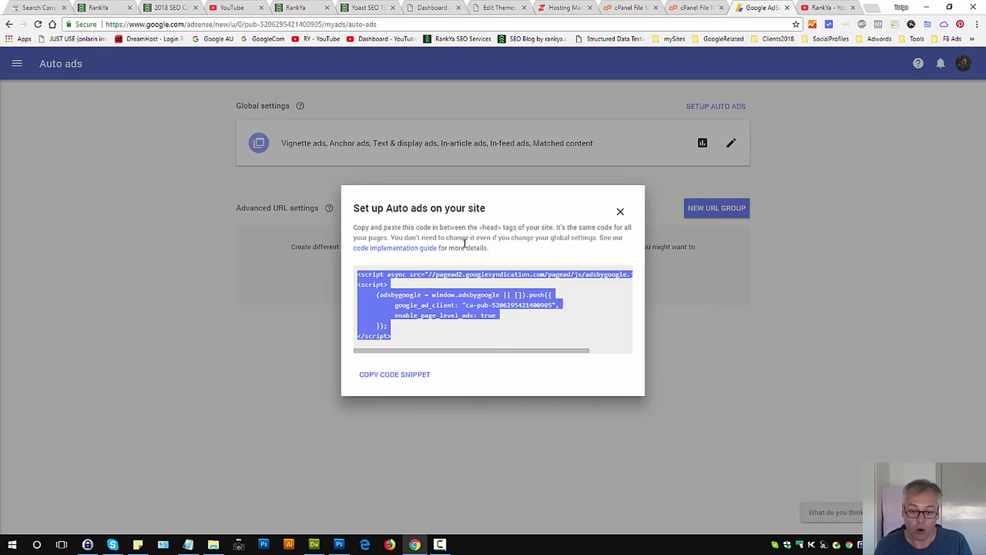
click(493, 8)
Pass through cPanel File Manager and Hosting Manager, then return to header.php in the theme editor.
click(624, 9)
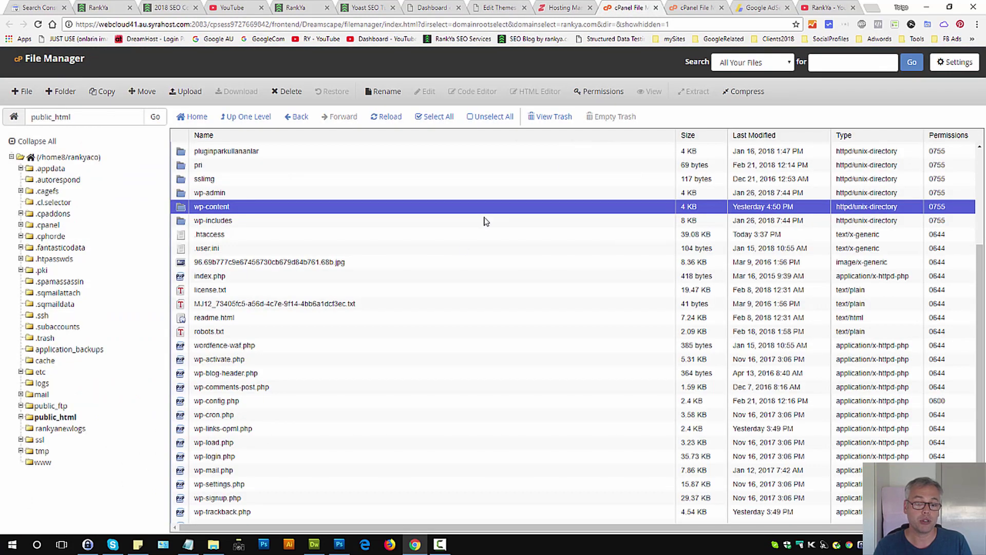
click(570, 11)
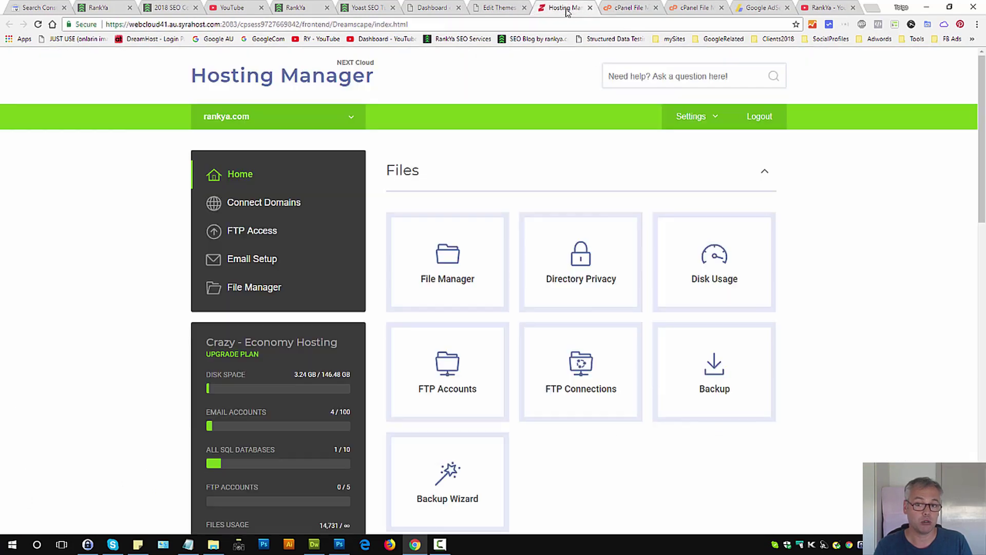
click(502, 12)
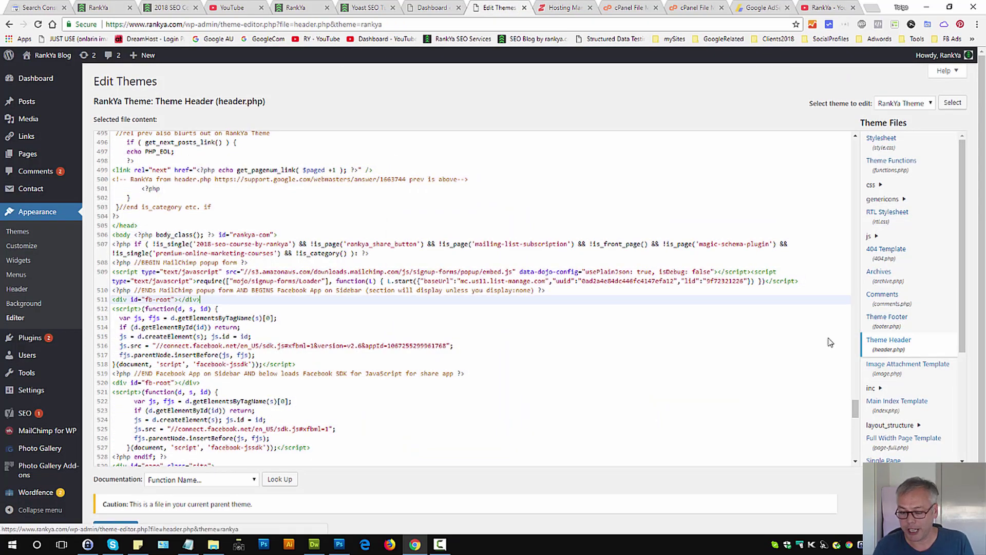
Insert blank lines after line 504, just above the closing head tag.
drag(138, 225, 113, 225)
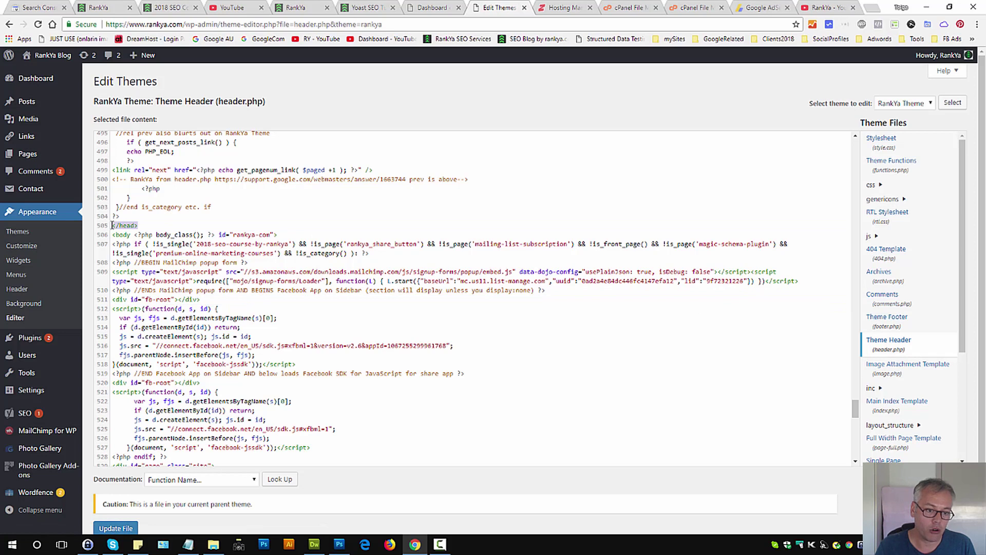
click(142, 225)
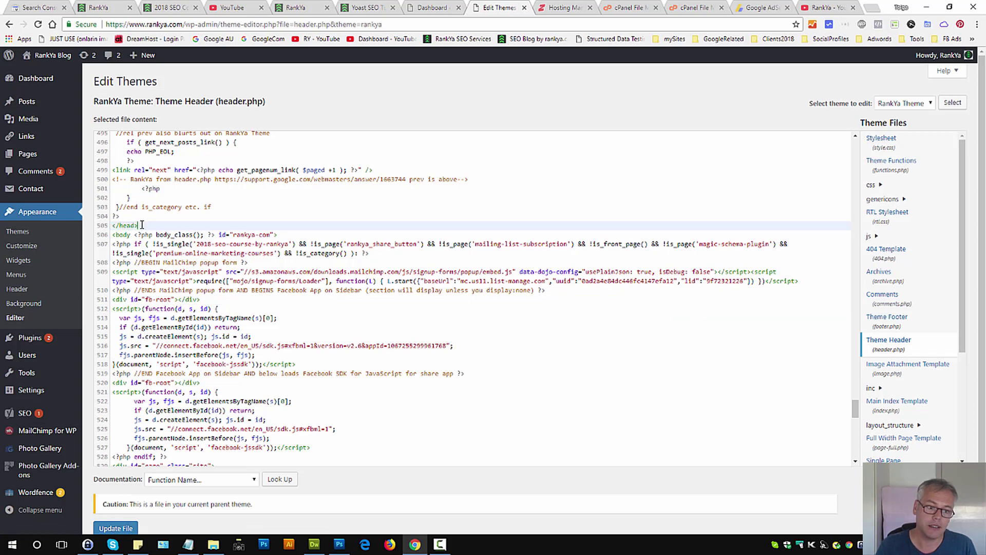
key(shift+Home)
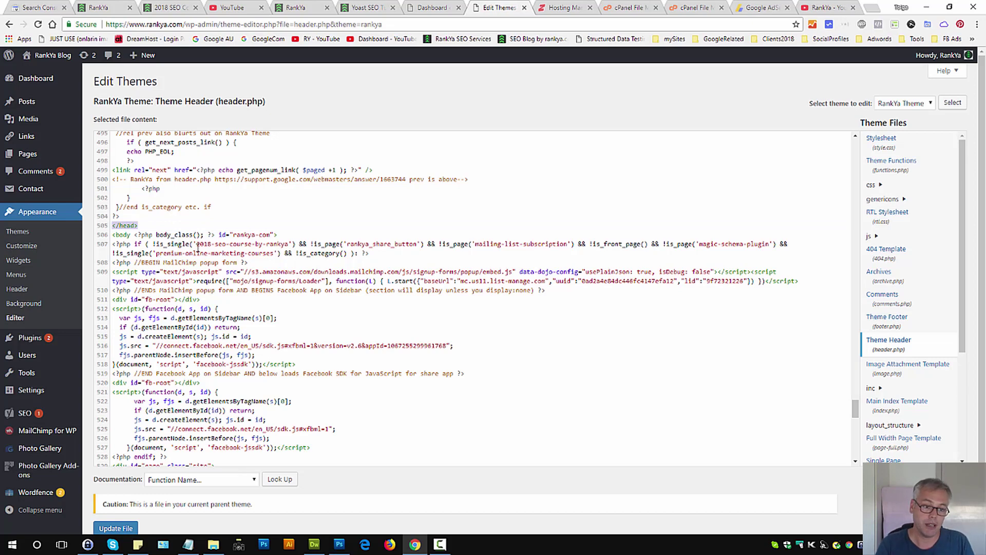
click(138, 216)
key(Return)
key(Return)
key(Return)
key(Return)
key(Return)
key(Return)
key(Return)
key(Return)
key(Return)
key(Return)
key(Return)
key(Return)
key(Return)
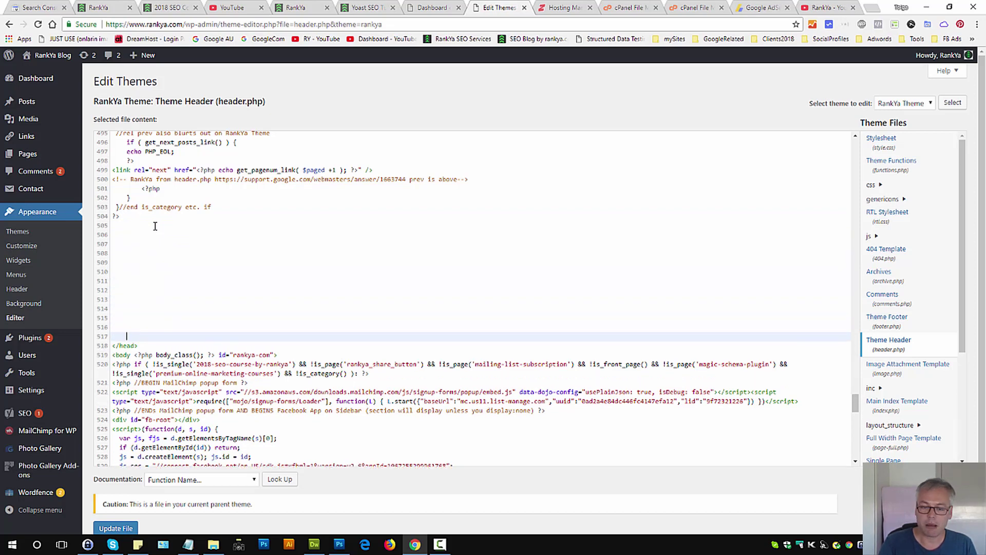
Paste the AdSense Auto ads script at line 509 and review the pasted block.
right_click(153, 262)
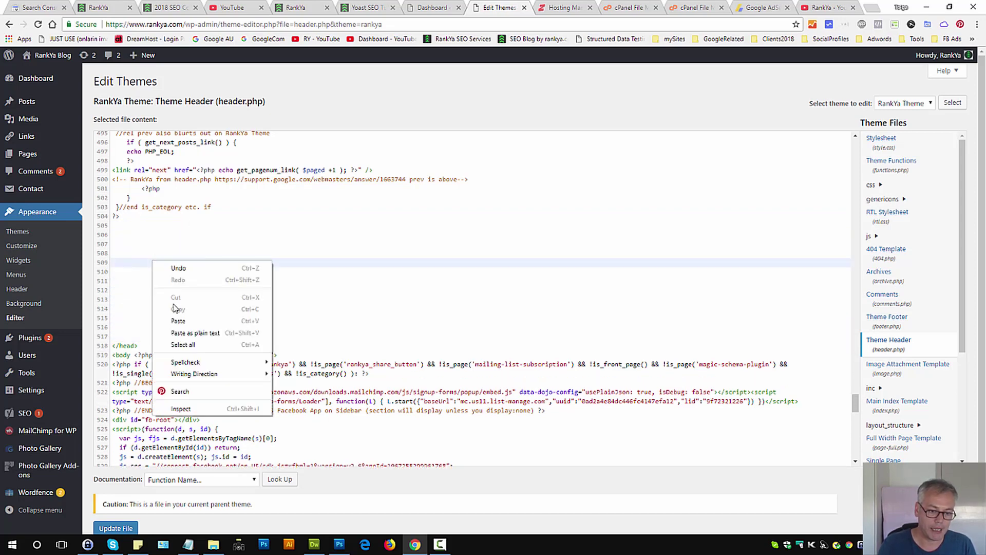
click(178, 320)
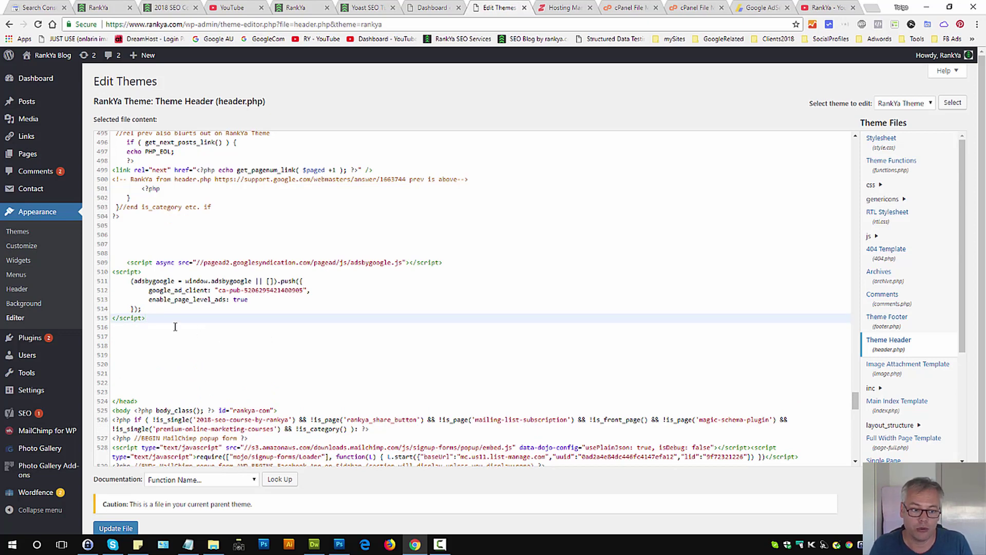
drag(175, 327, 123, 263)
click(216, 325)
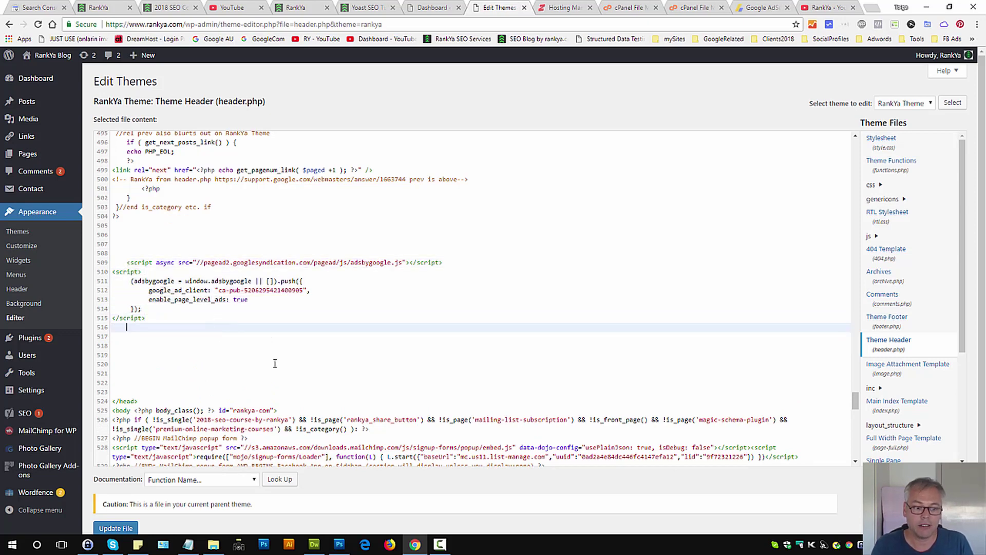
scroll(275, 363, down, 3)
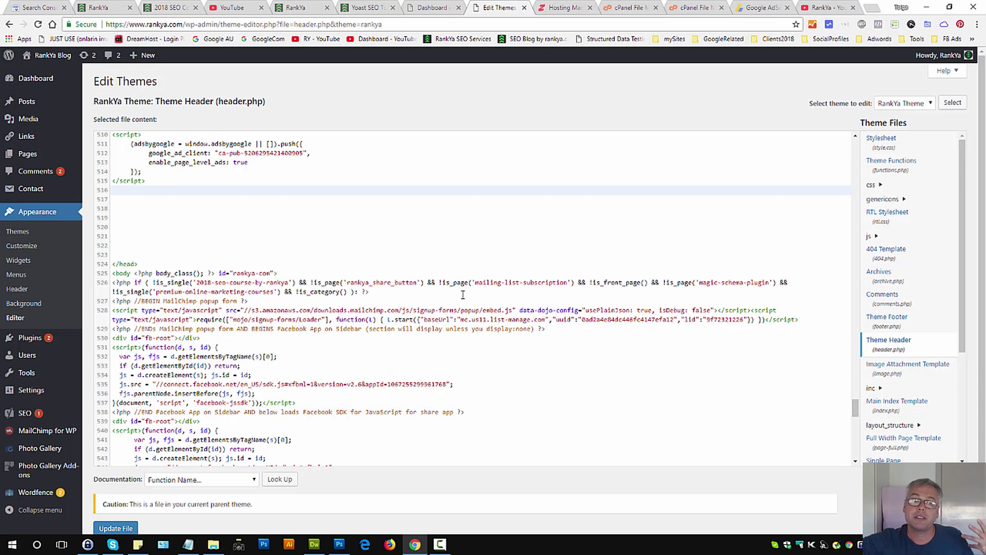
scroll(462, 294, up, 3)
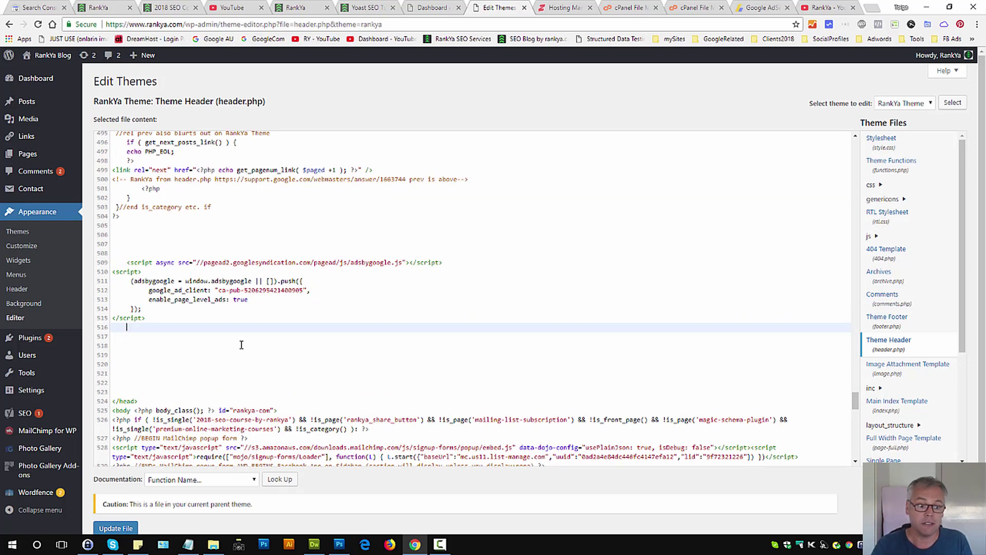
drag(173, 328, 122, 265)
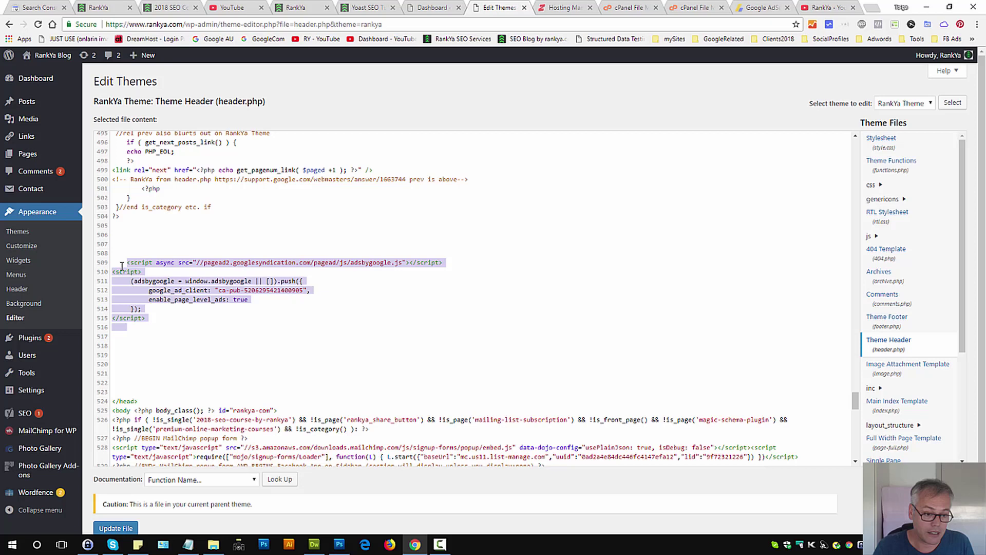
Check the lines around the pasted script, then view the live 'Yoast SEO Tutorial 2018' post.
drag(144, 399, 116, 401)
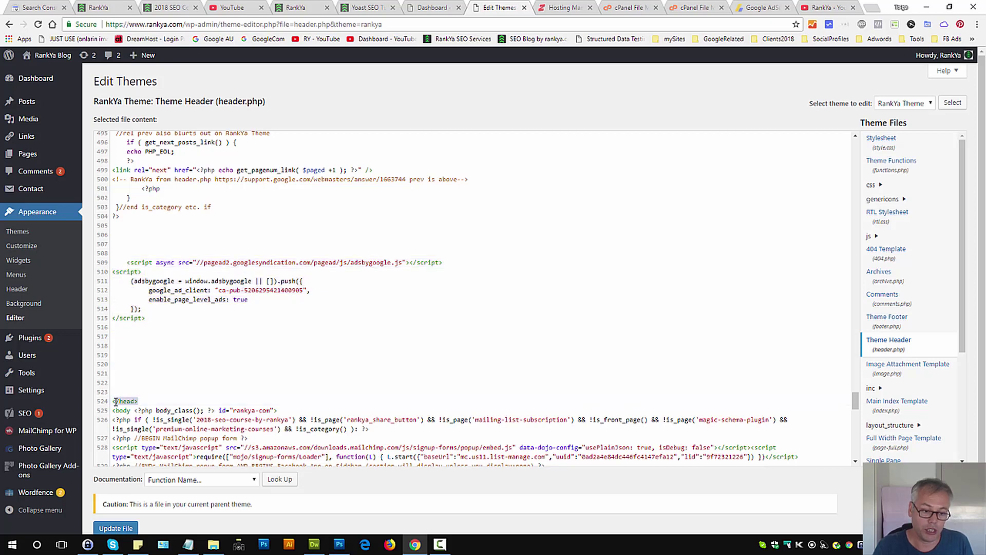
click(144, 375)
click(149, 327)
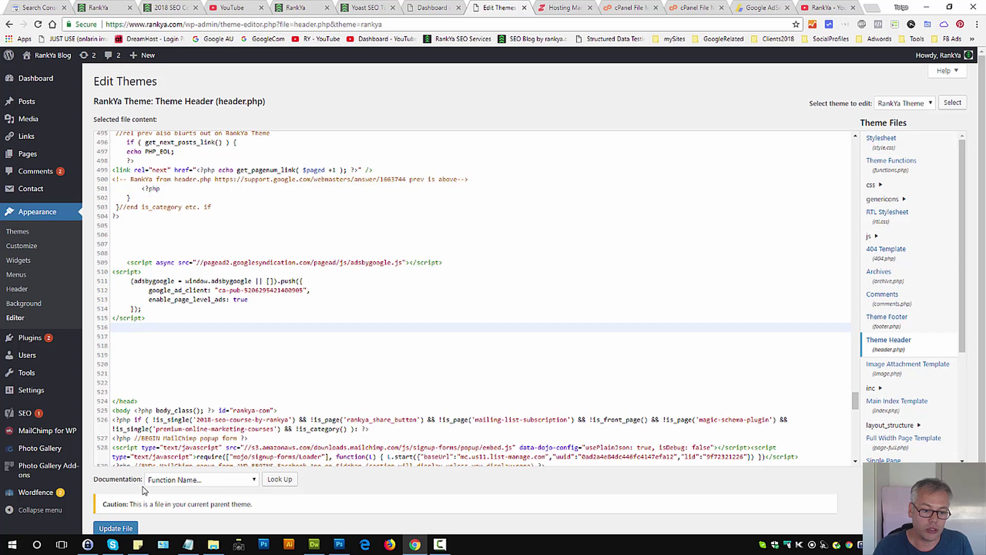
scroll(145, 489, down, 1)
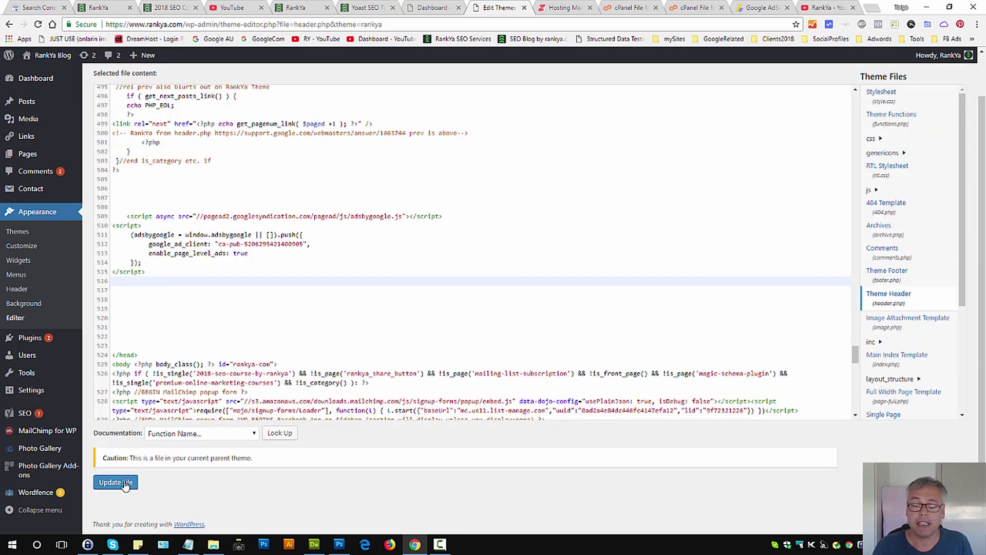
click(393, 189)
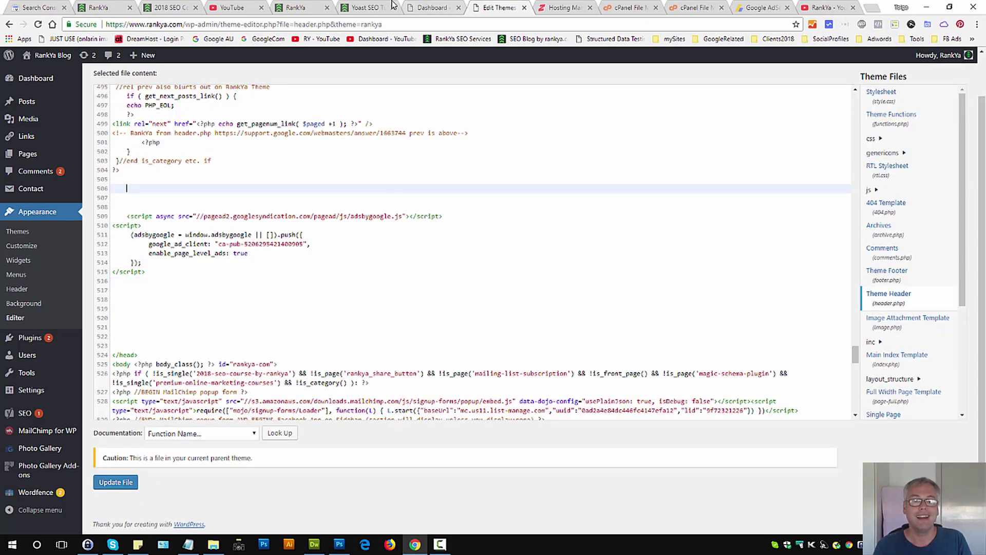
click(366, 7)
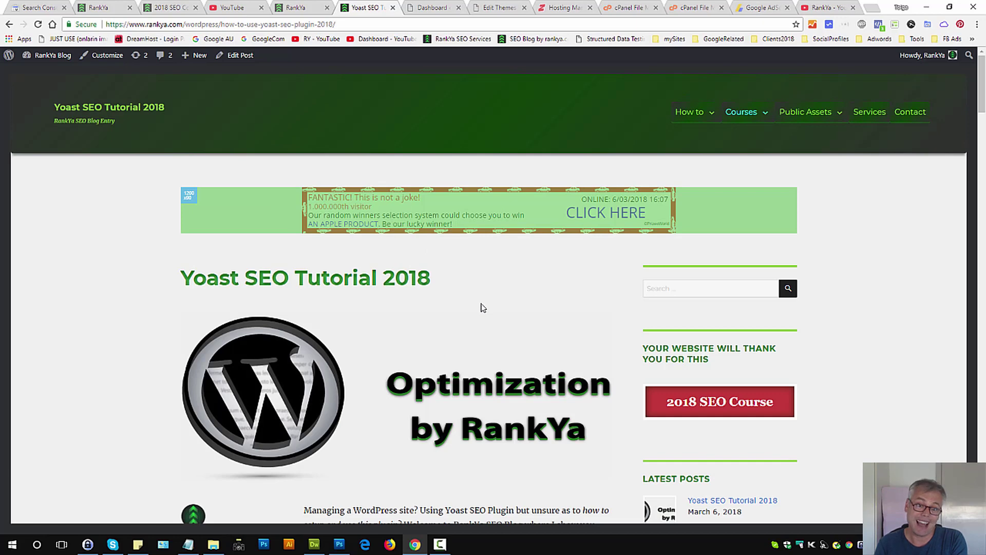
Scroll through the 'Yoast SEO Tutorial 2018' post's ads down to the footer, then return to header.php.
scroll(482, 307, down, 3)
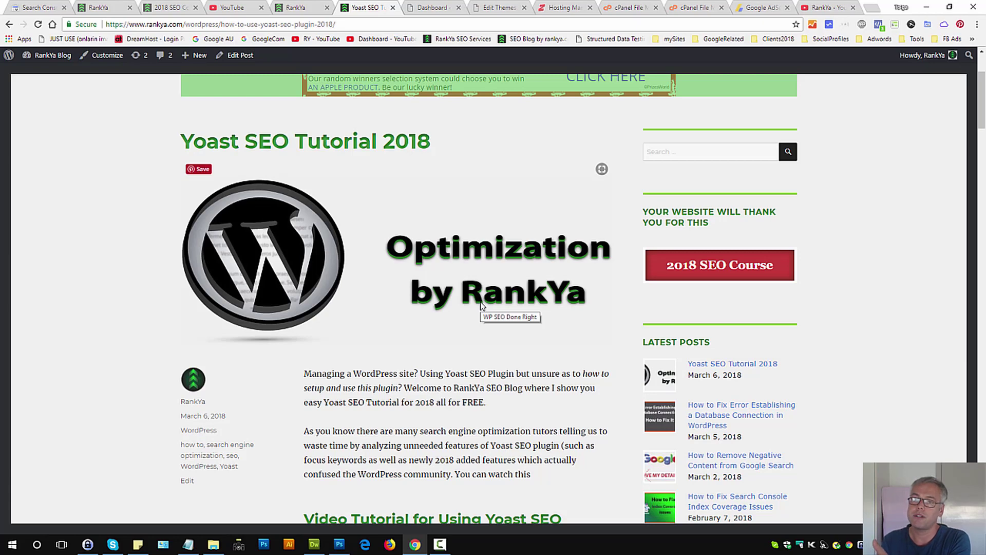
scroll(483, 306, up, 3)
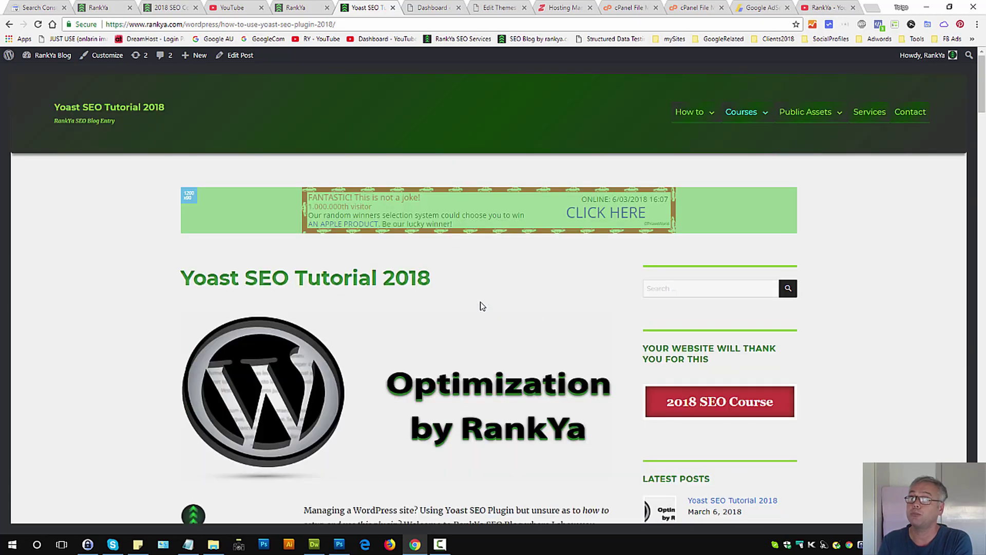
scroll(482, 306, down, 3)
scroll(482, 303, up, 3)
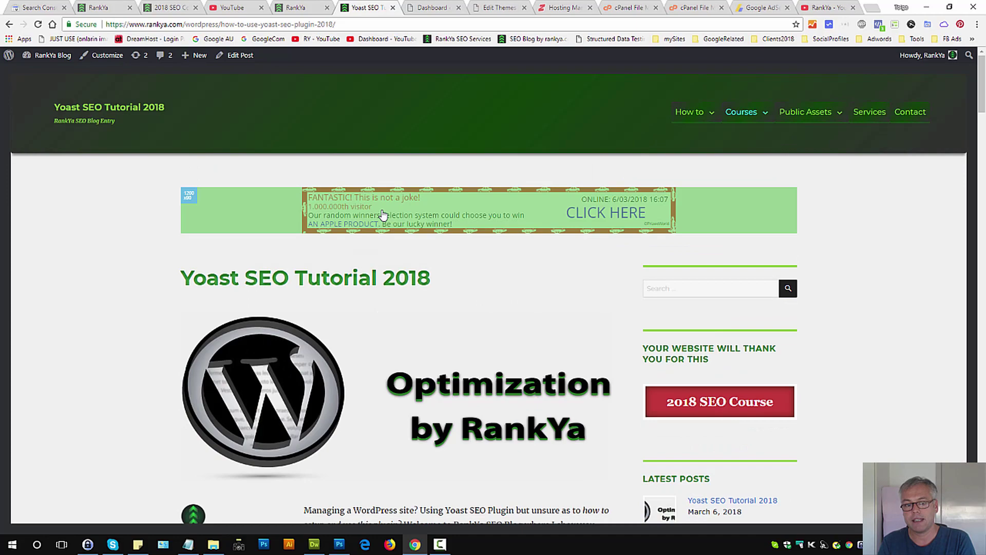
scroll(519, 318, down, 9)
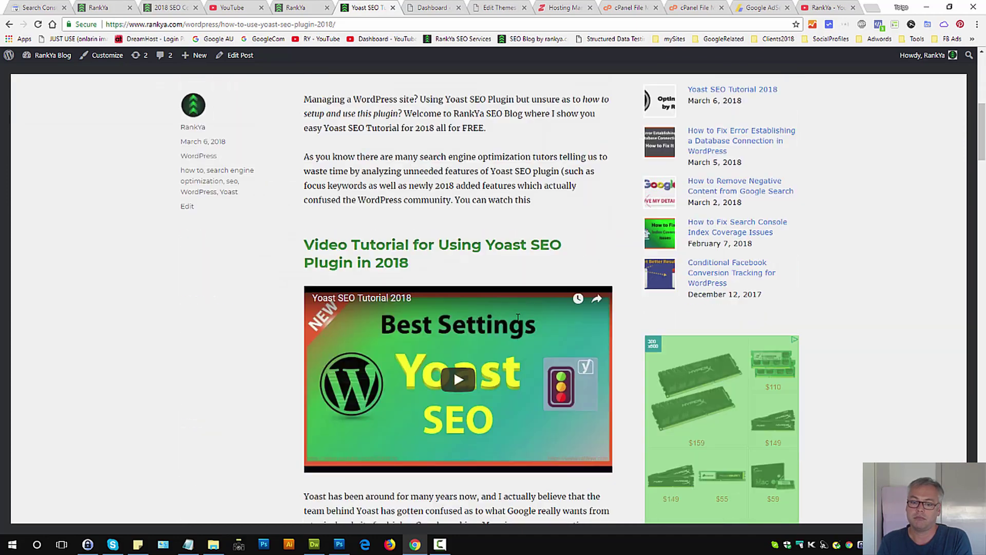
scroll(517, 317, down, 3)
scroll(700, 320, down, 5)
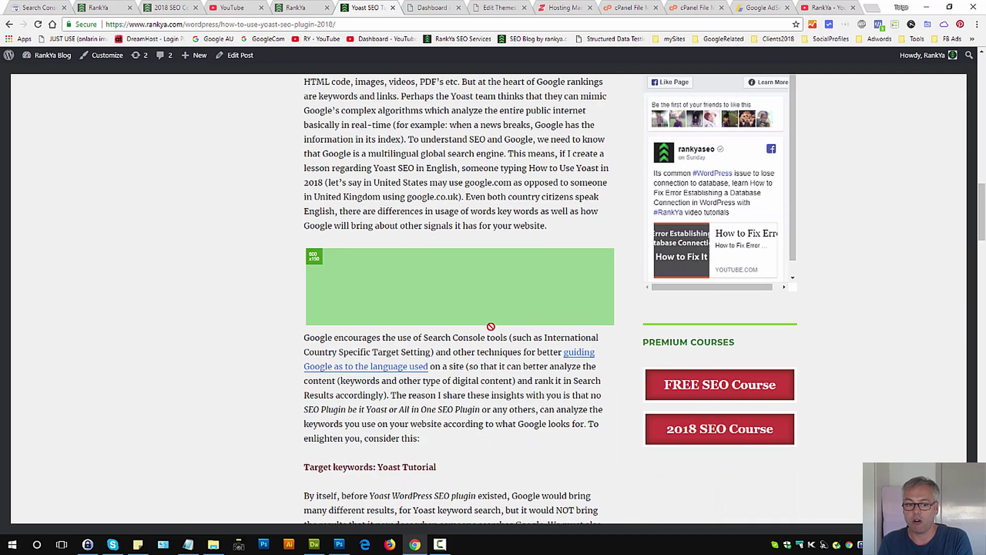
scroll(414, 319, down, 6)
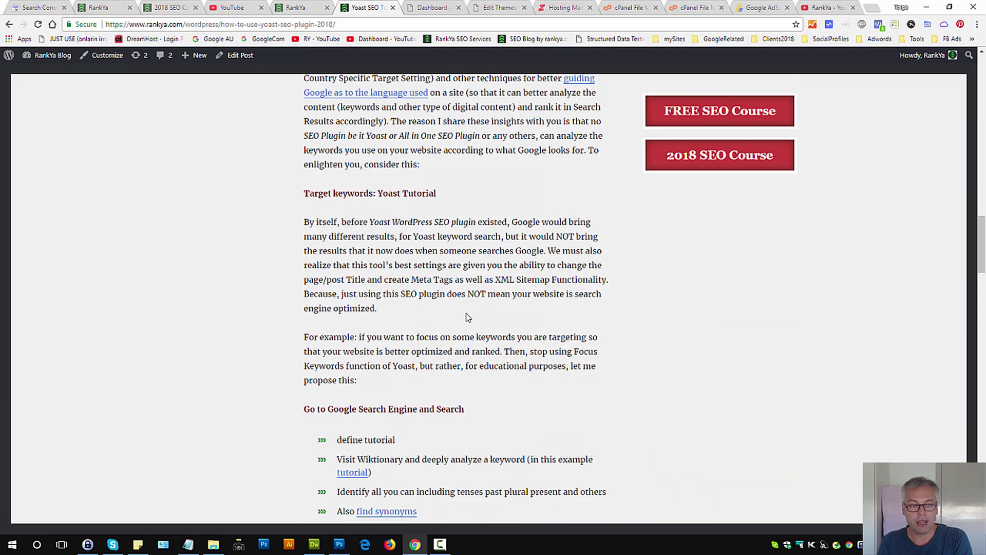
scroll(446, 303, up, 6)
scroll(449, 315, down, 11)
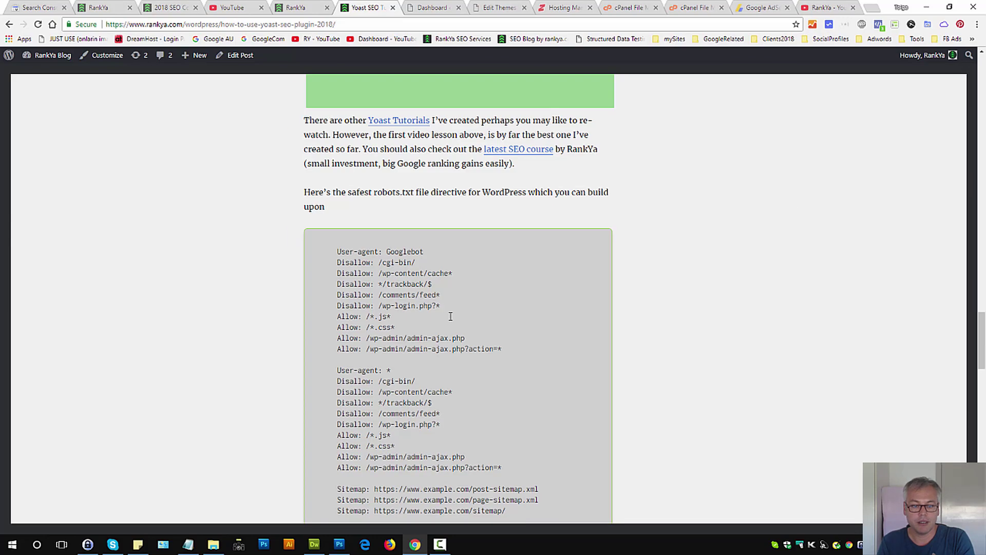
scroll(447, 303, down, 15)
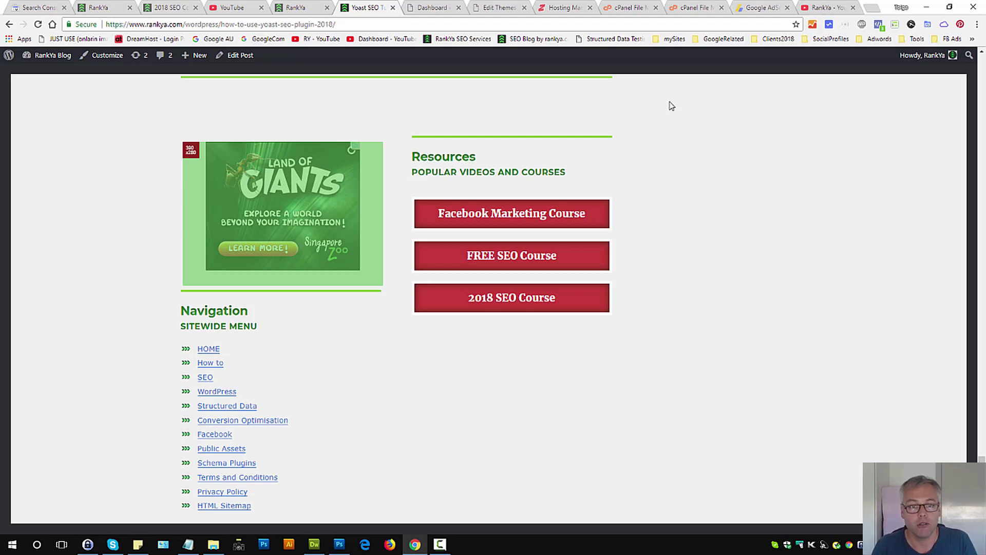
click(498, 9)
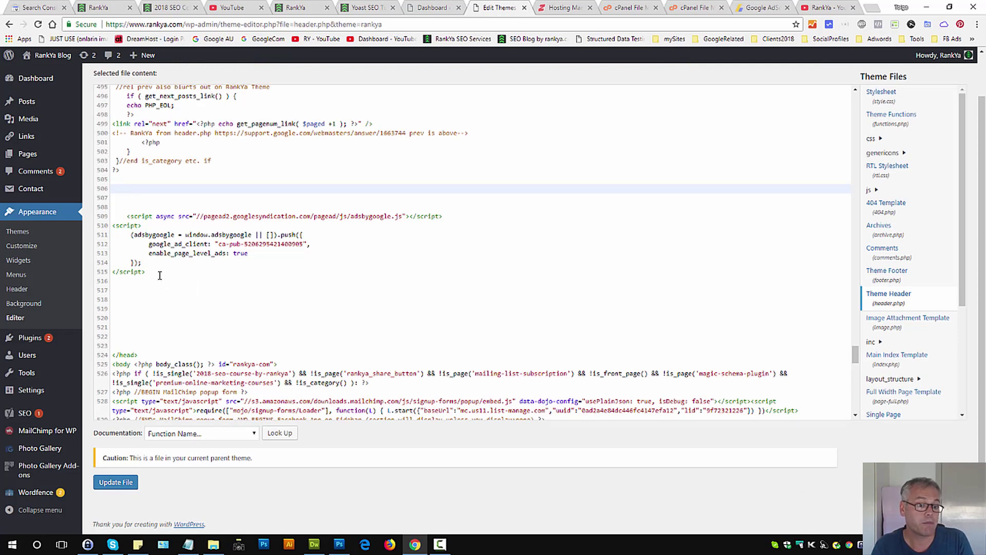
Compare the pasted script on lines 509–515 against the AdSense Auto ads code.
drag(160, 275, 131, 215)
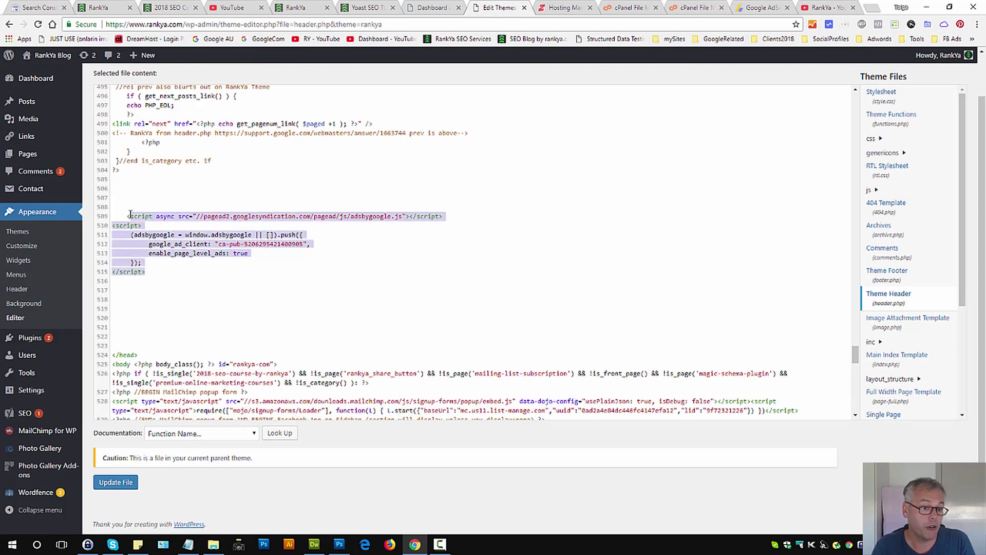
click(157, 274)
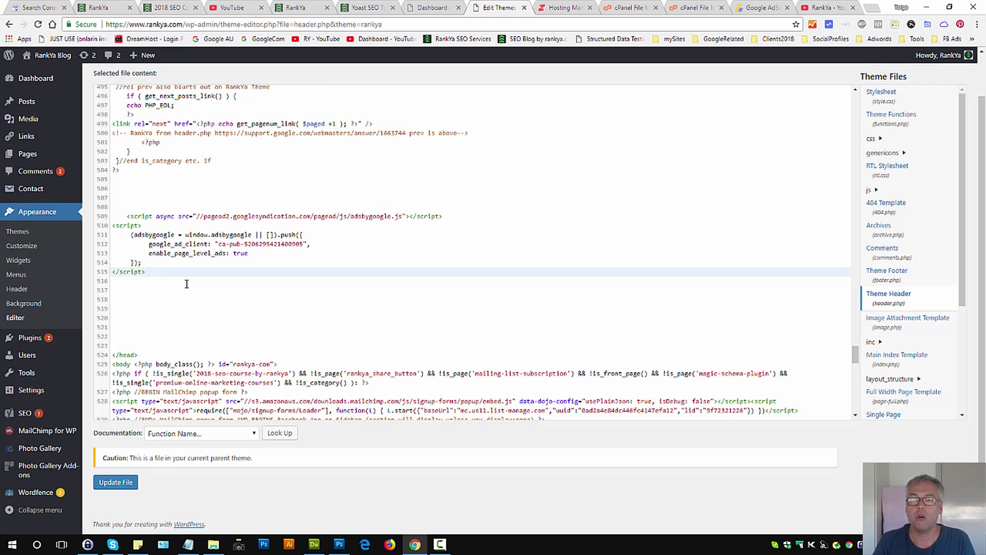
click(760, 7)
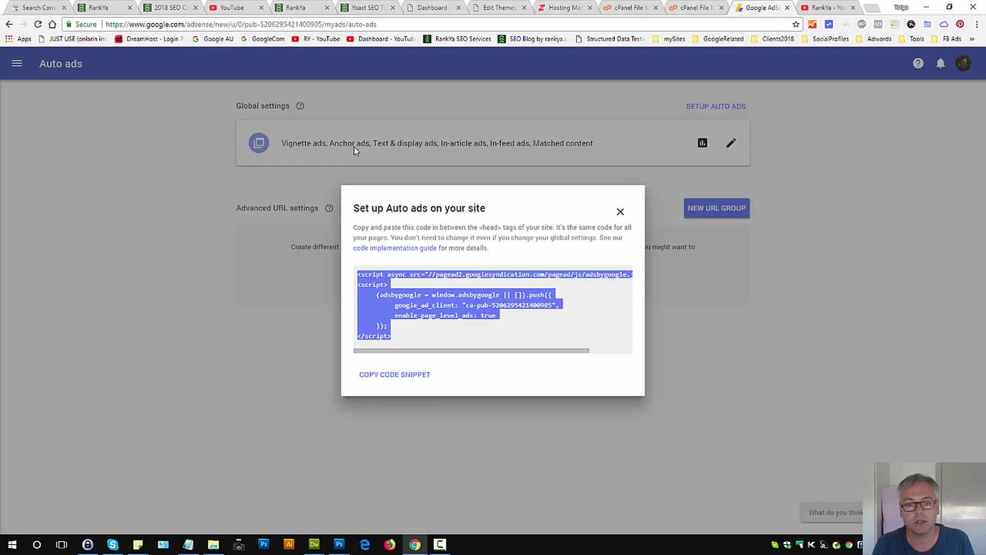
click(434, 7)
click(488, 6)
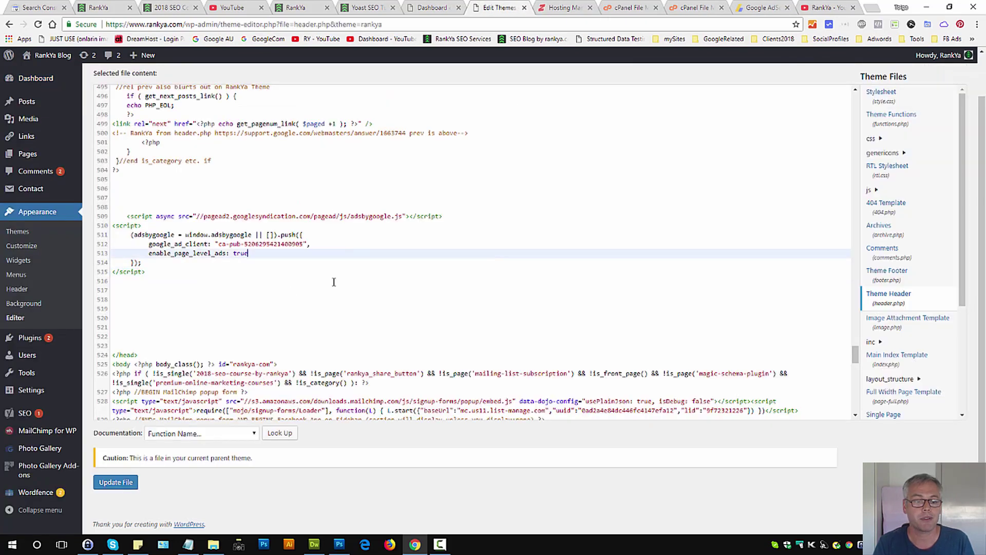
Reselect the pasted script and the closing head tag on line 524, then go to the Hosting Manager.
drag(169, 275, 123, 216)
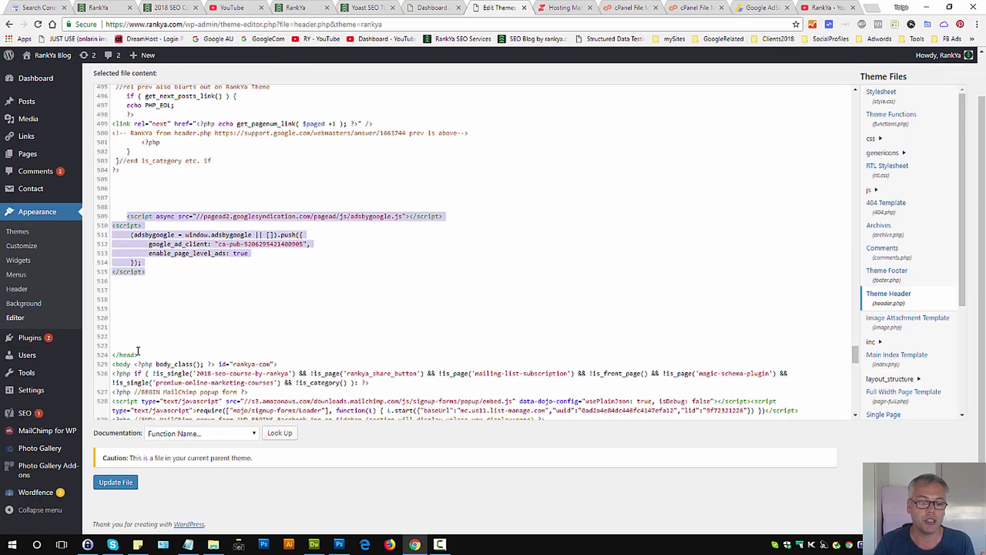
drag(138, 350, 112, 353)
click(243, 309)
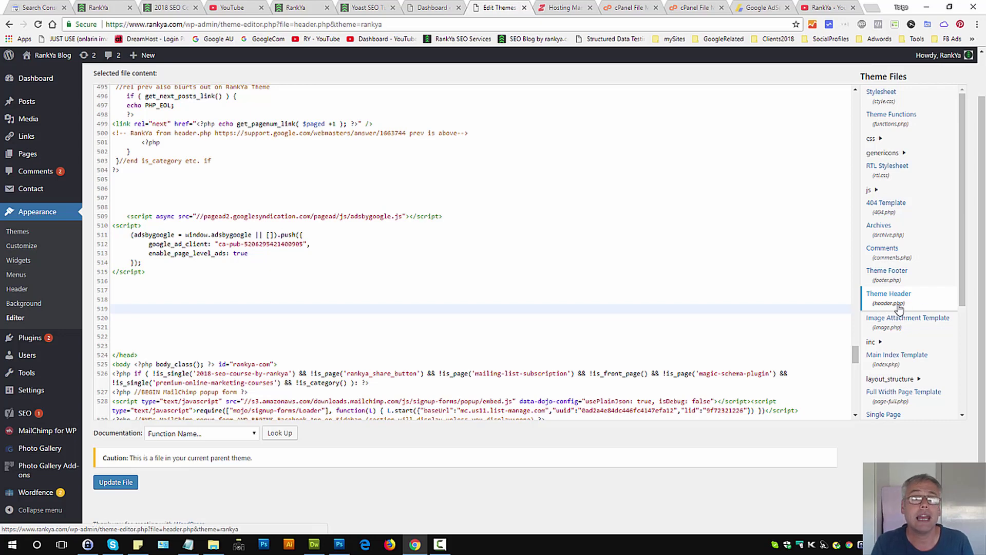
click(568, 7)
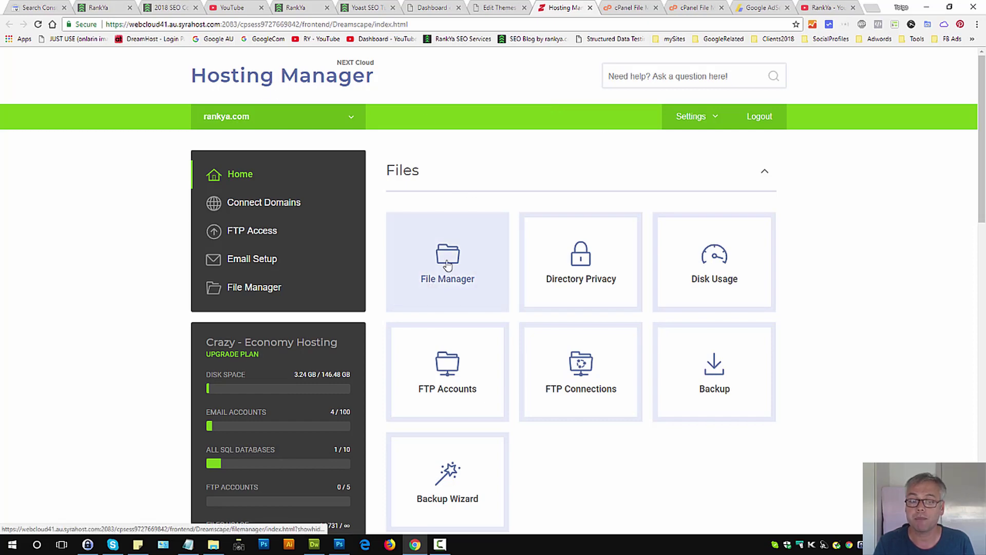
In cPanel File Manager, open wp-content/themes/rankya and bring up the actions menu for header.php.
click(630, 8)
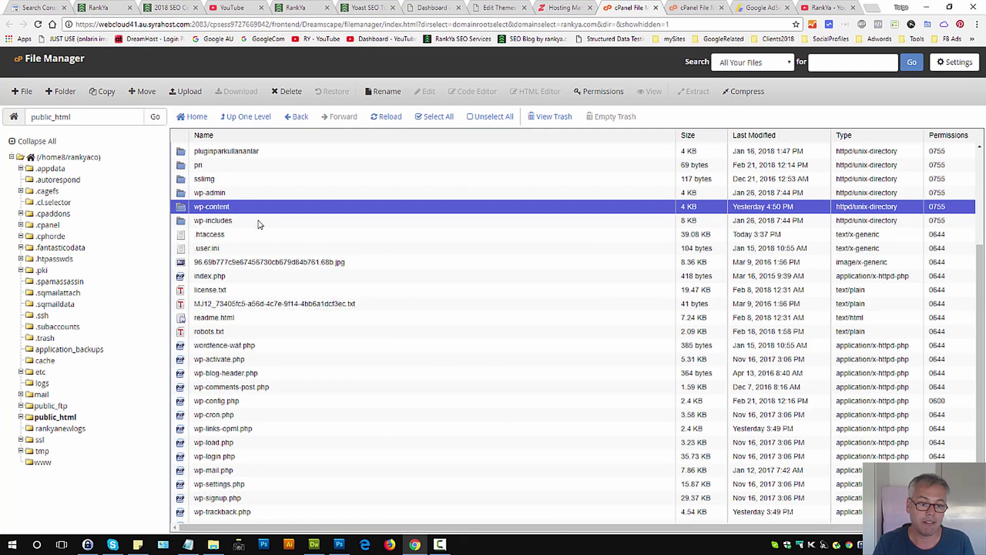
double_click(183, 207)
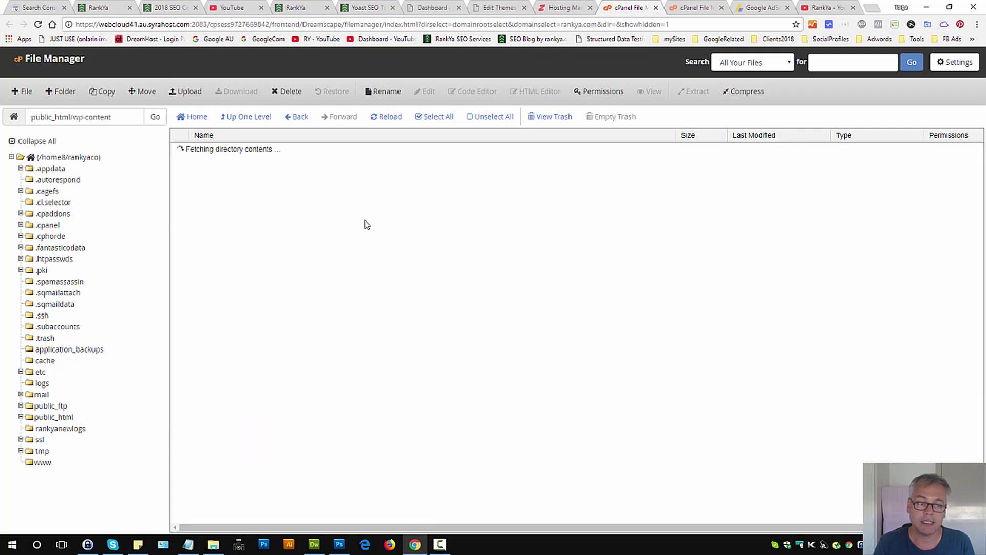
double_click(180, 177)
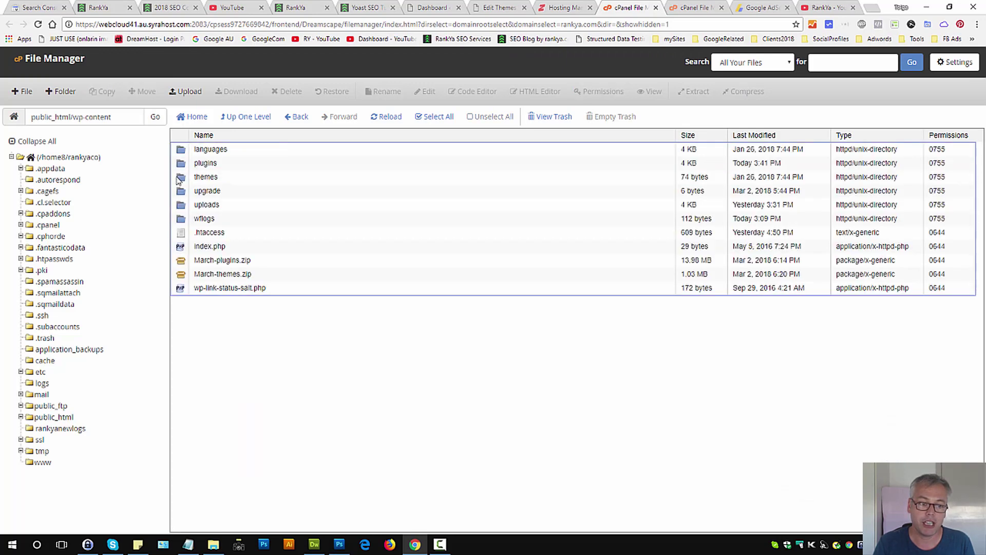
double_click(184, 153)
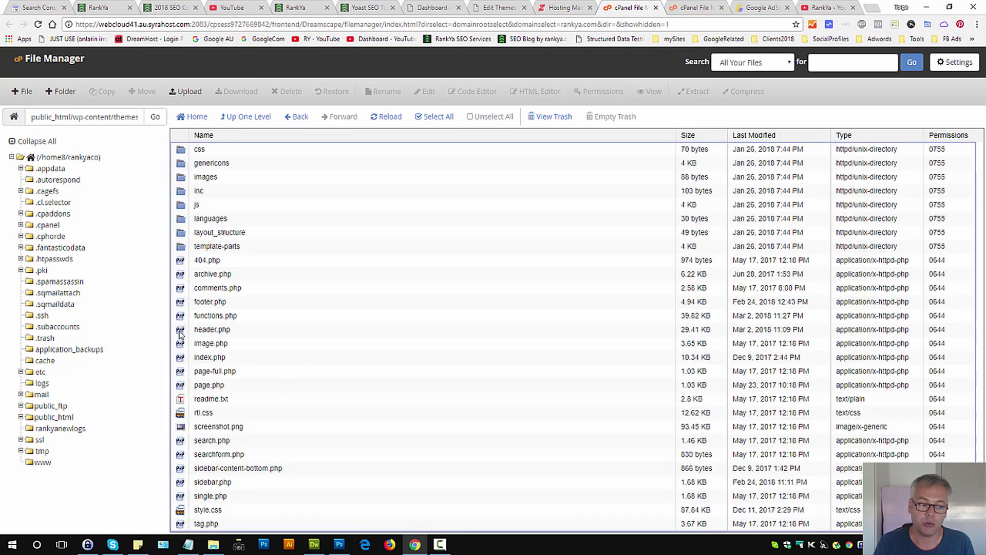
click(184, 332)
right_click(181, 331)
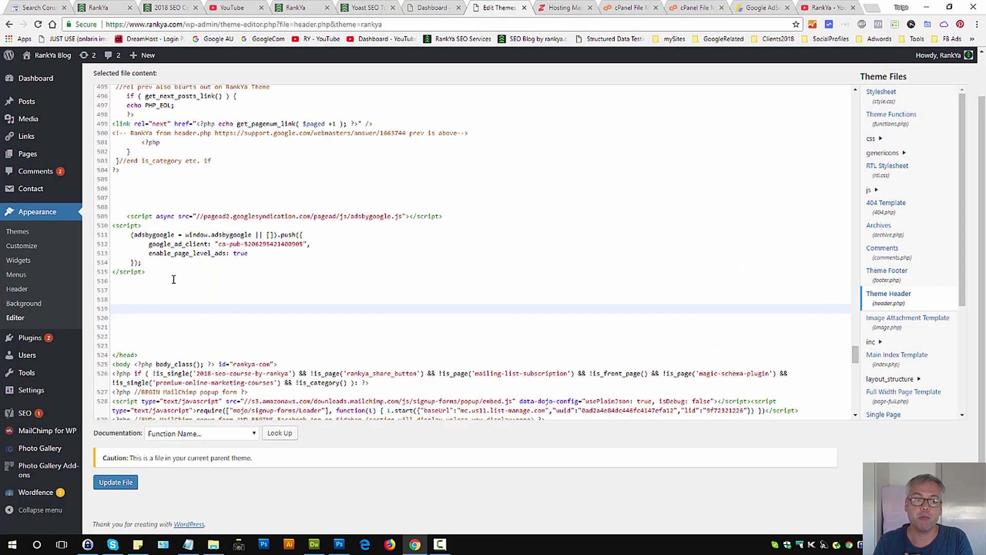
Review the AdSense script block in header.php, then view the live RankYa Blog homepage.
drag(174, 279, 121, 213)
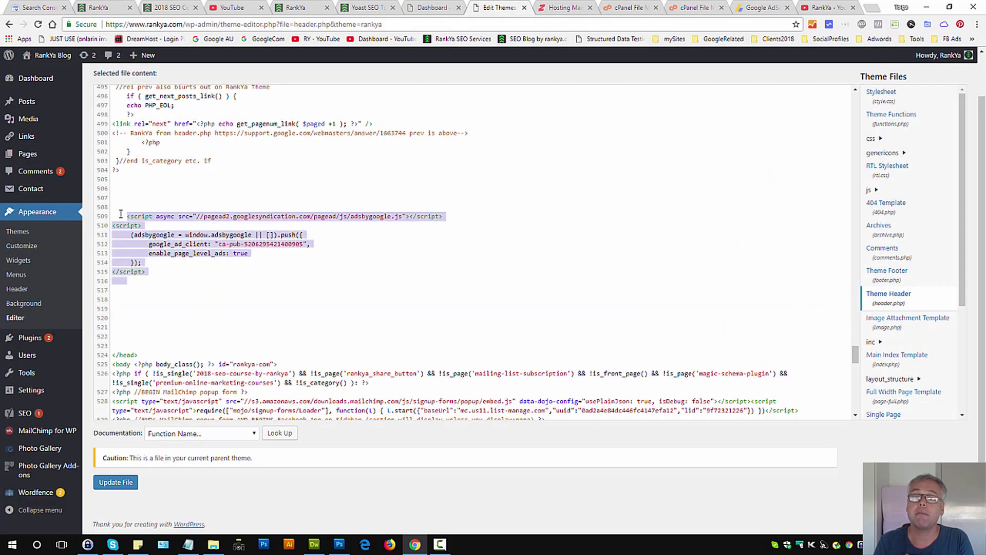
click(532, 216)
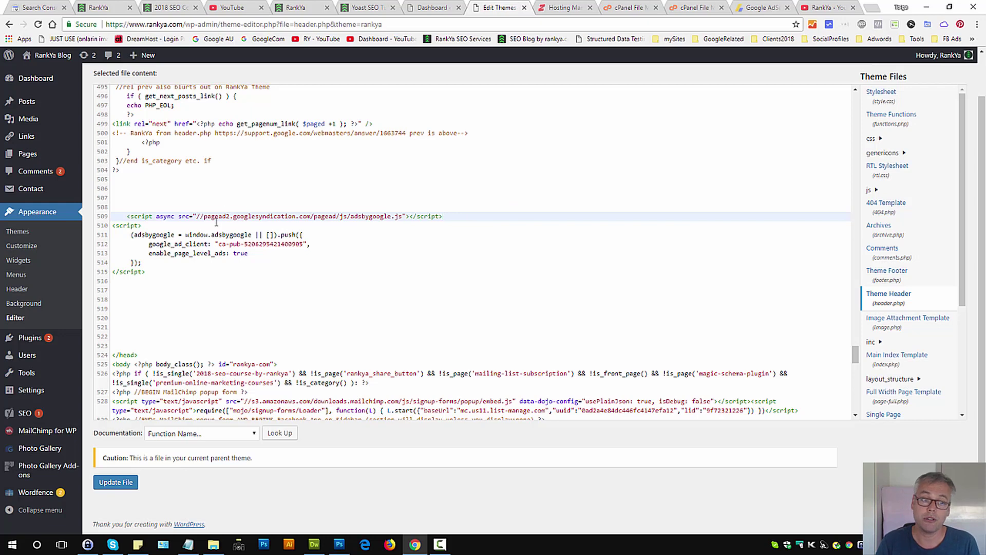
click(295, 12)
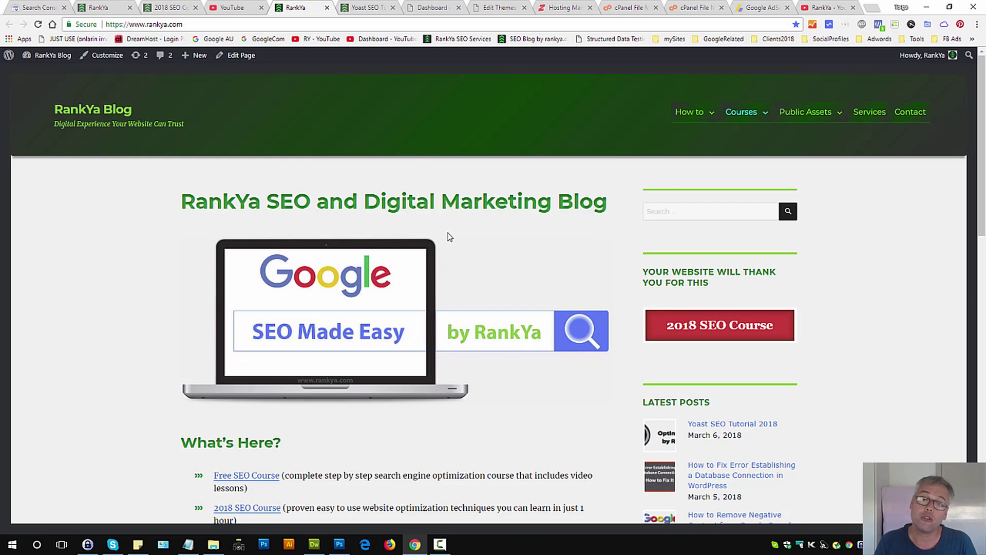
Open header.php in Dreamweaver, add blank lines above the AdSense script, and select the elseif is_single() && is_paged() line.
click(314, 544)
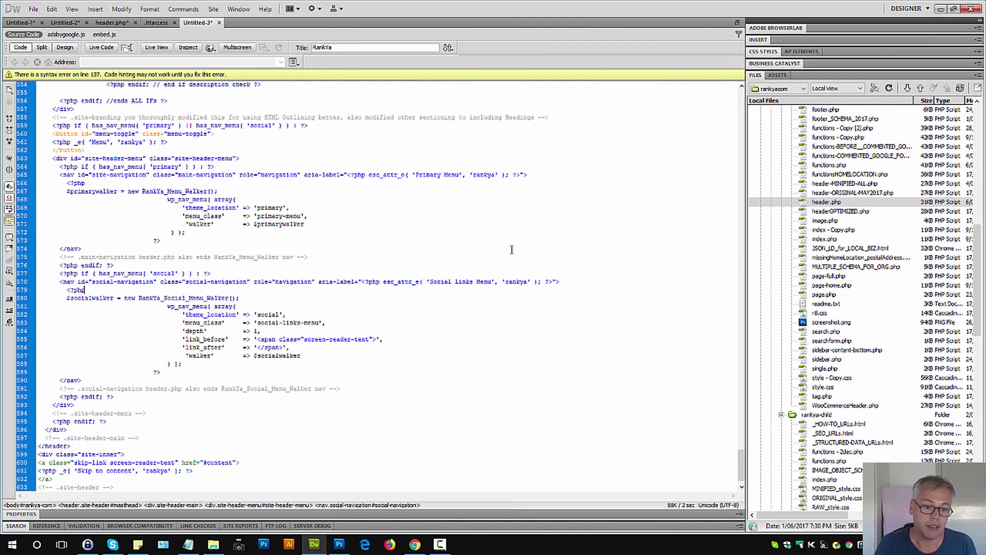
double_click(827, 202)
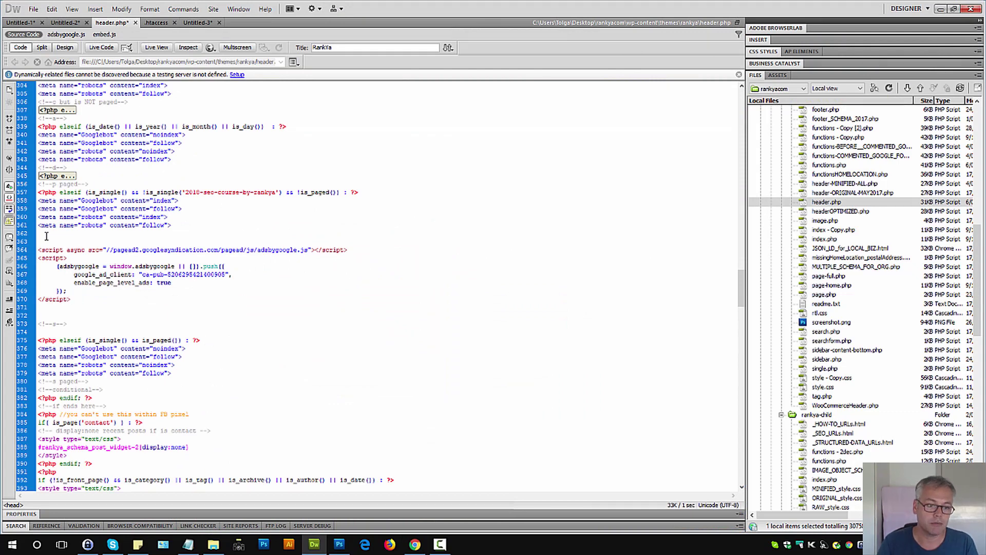
key(Return)
key(Return)
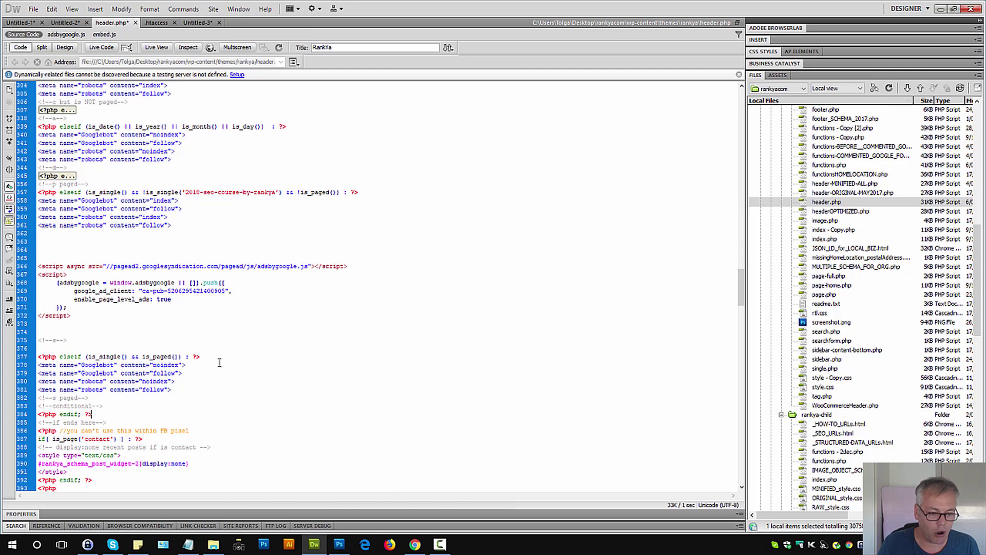
drag(220, 356, 26, 362)
key(ctrl+c)
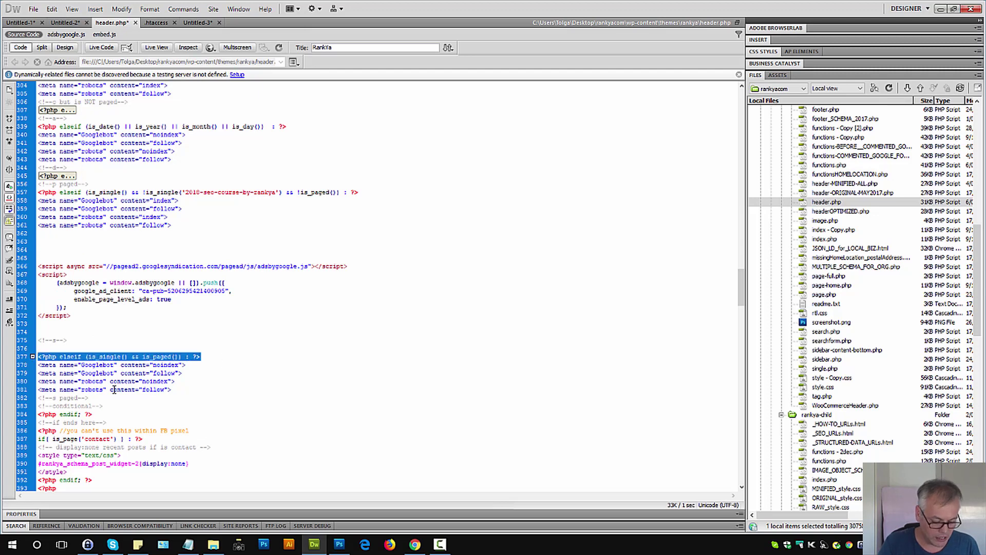
click(69, 258)
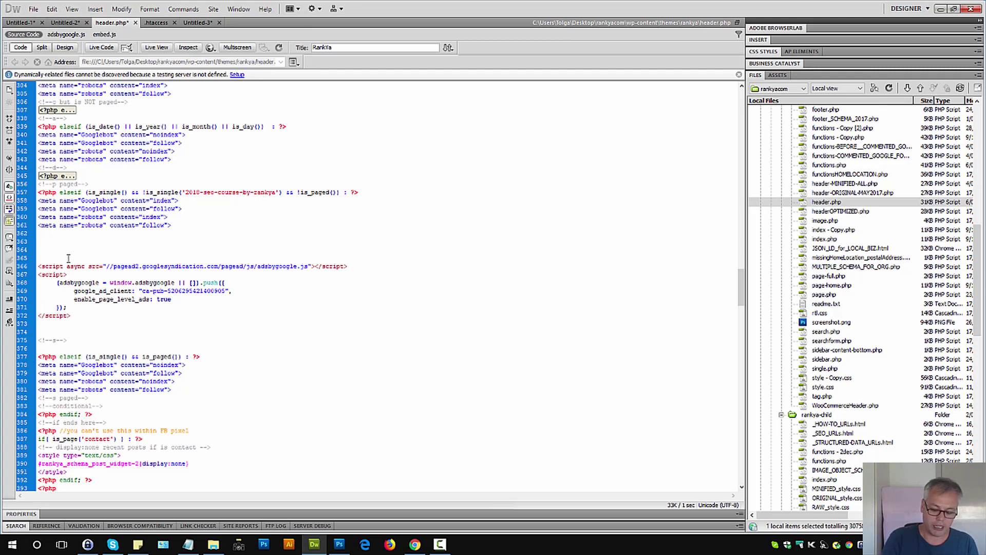
Paste the copied line above the script as an if, and add a closing endif after </script>.
key(ctrl+v)
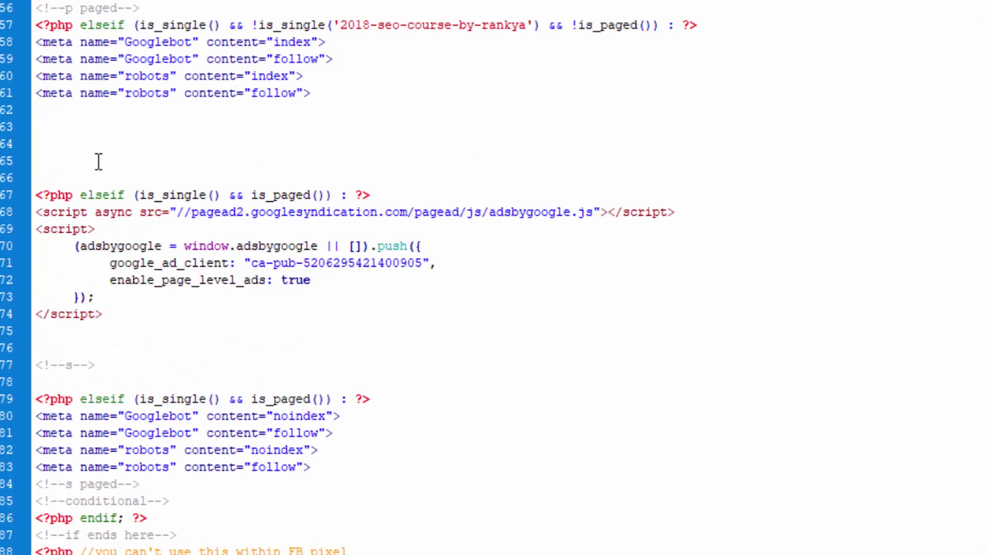
key(Return)
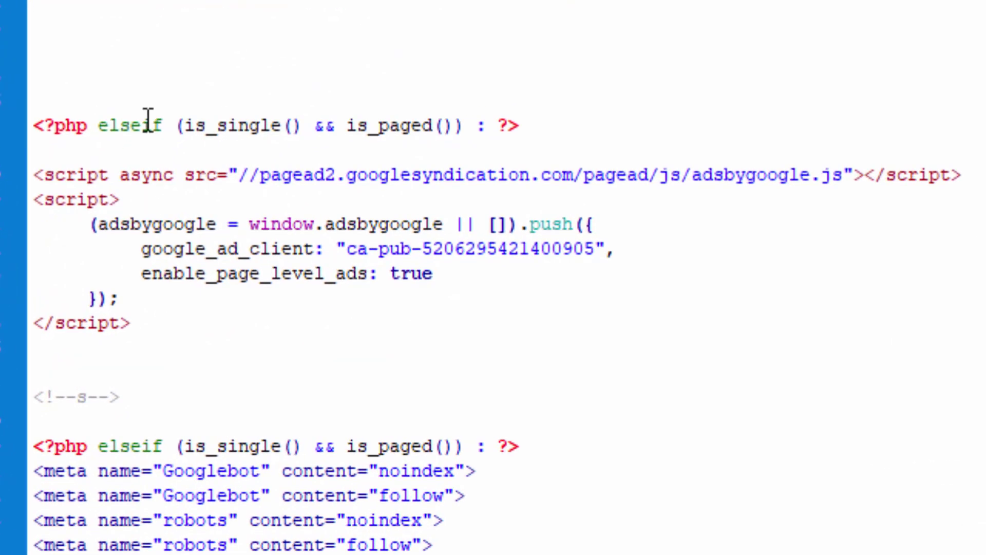
click(148, 125)
key(BackSpace)
key(BackSpace)
key(BackSpace)
key(BackSpace)
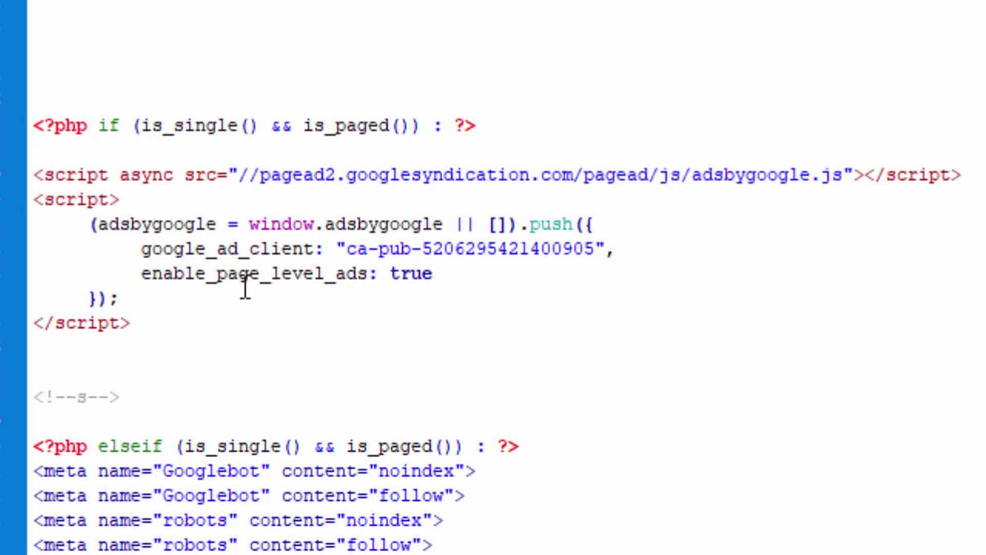
click(107, 360)
text(<?php endif; ?>)
key(Return)
key(Return)
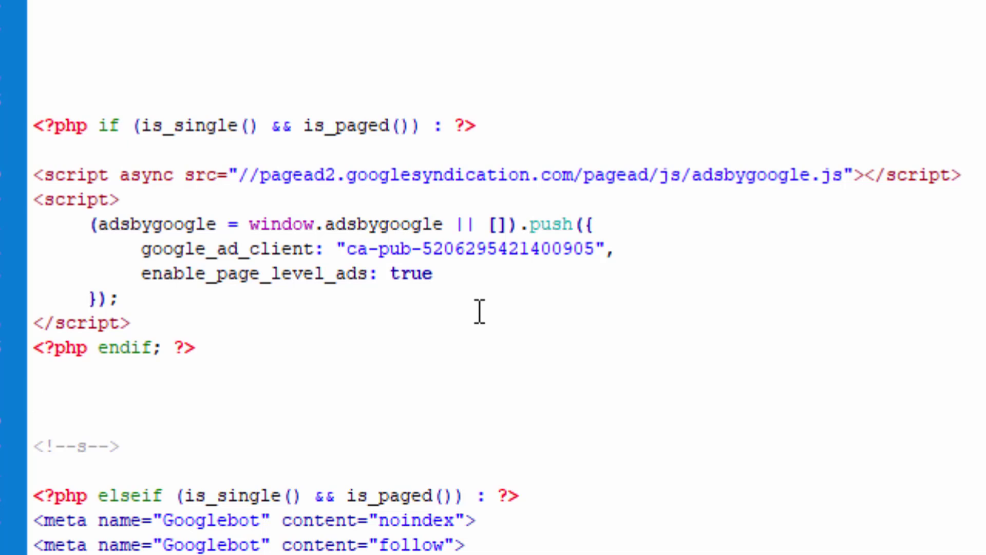
Remove the && is_paged() condition from the new if line.
double_click(174, 128)
click(91, 164)
drag(238, 344, 31, 126)
click(307, 229)
drag(402, 125, 269, 126)
key(BackSpace)
key(BackSpace)
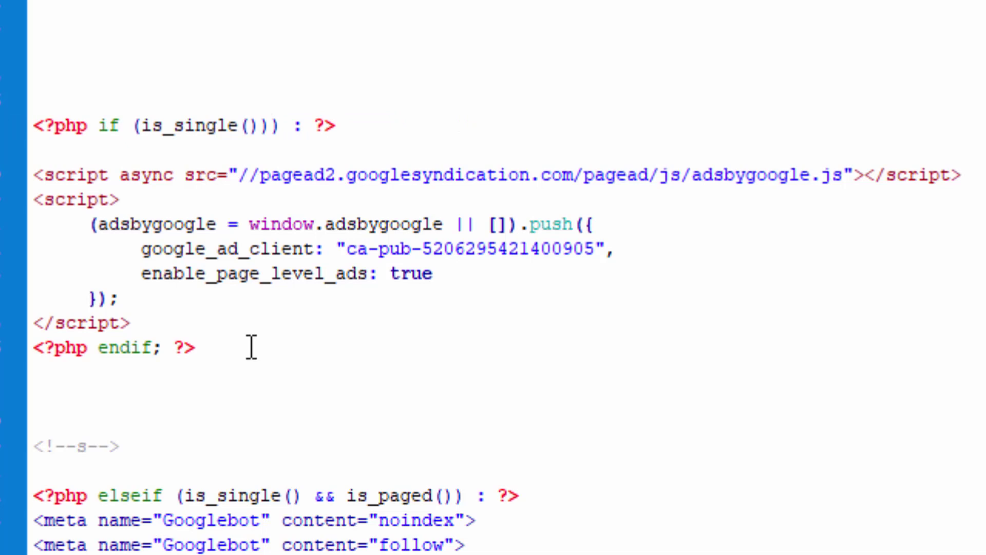
drag(238, 334, 31, 101)
click(214, 345)
drag(214, 347, 15, 126)
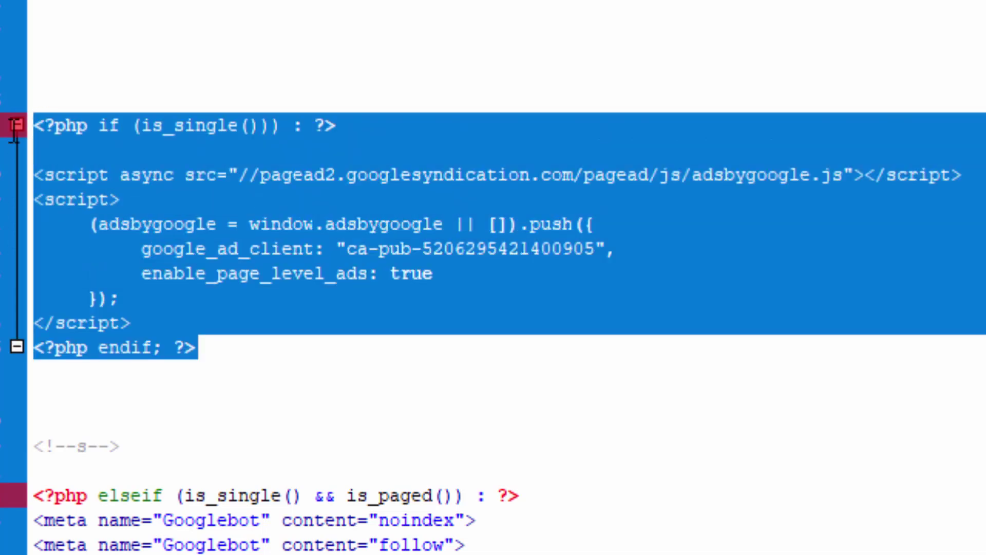
click(258, 288)
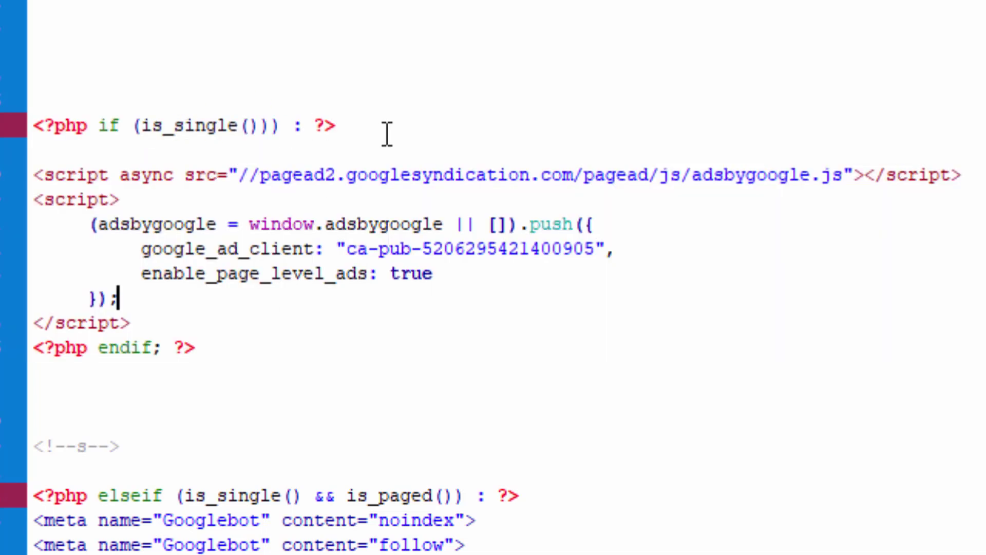
drag(362, 126, 6, 124)
click(324, 324)
Add && !is_front_page() after is_single() in the if condition.
click(260, 126)
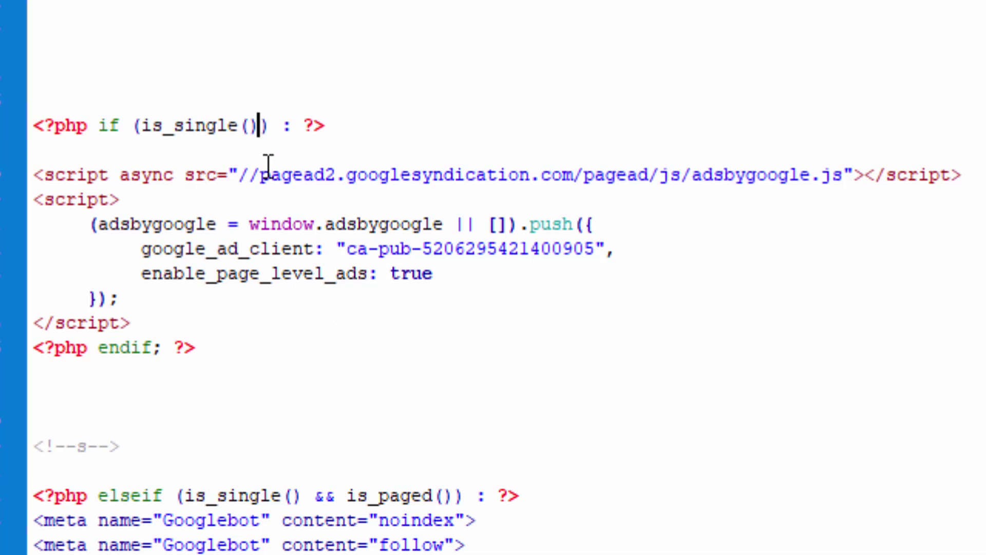
key(Right)
drag(337, 125, 33, 126)
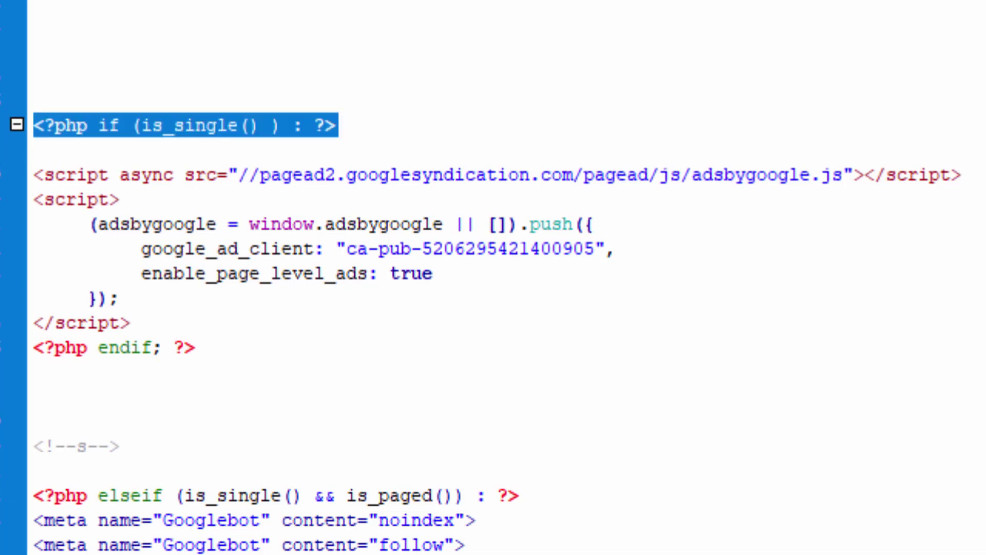
click(257, 125)
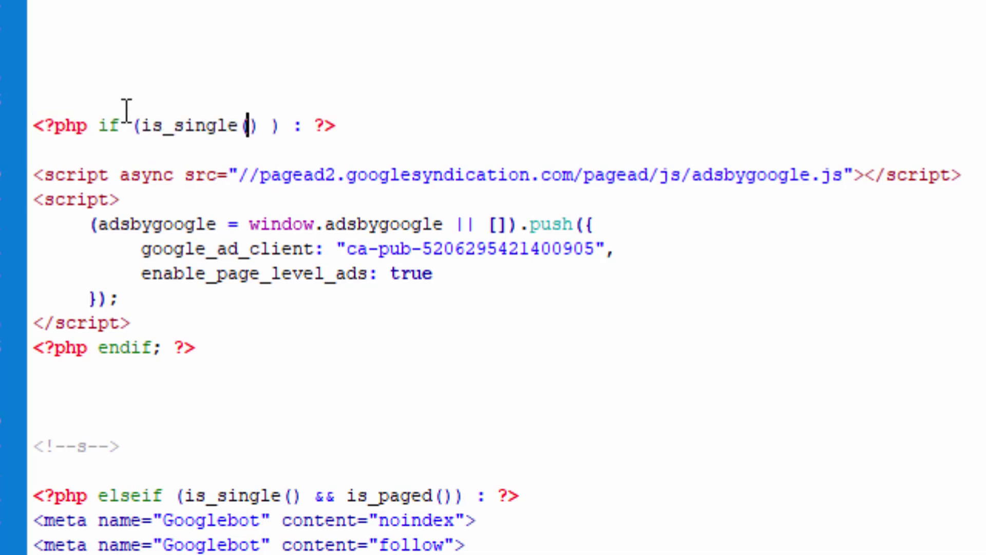
double_click(165, 125)
click(327, 249)
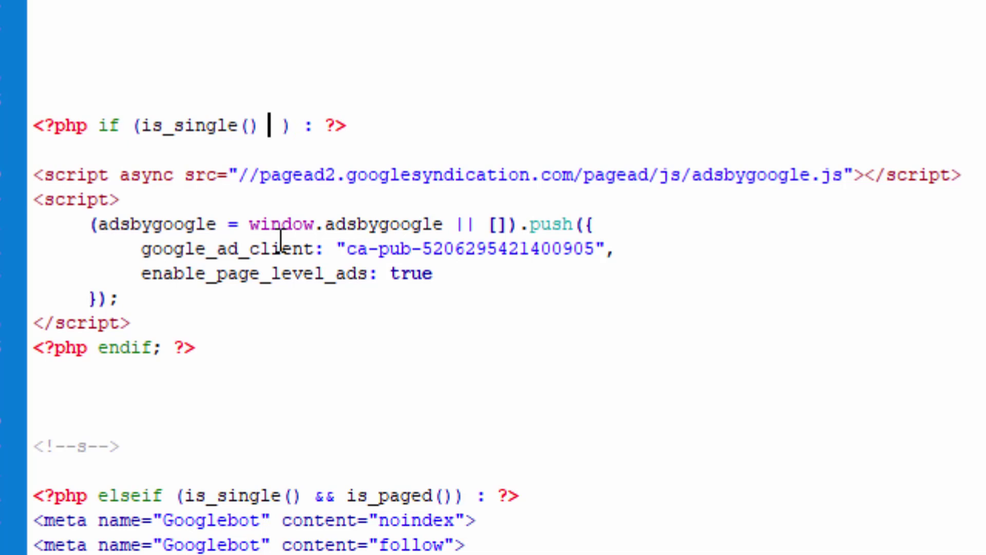
text(&&&)
key(BackSpace)
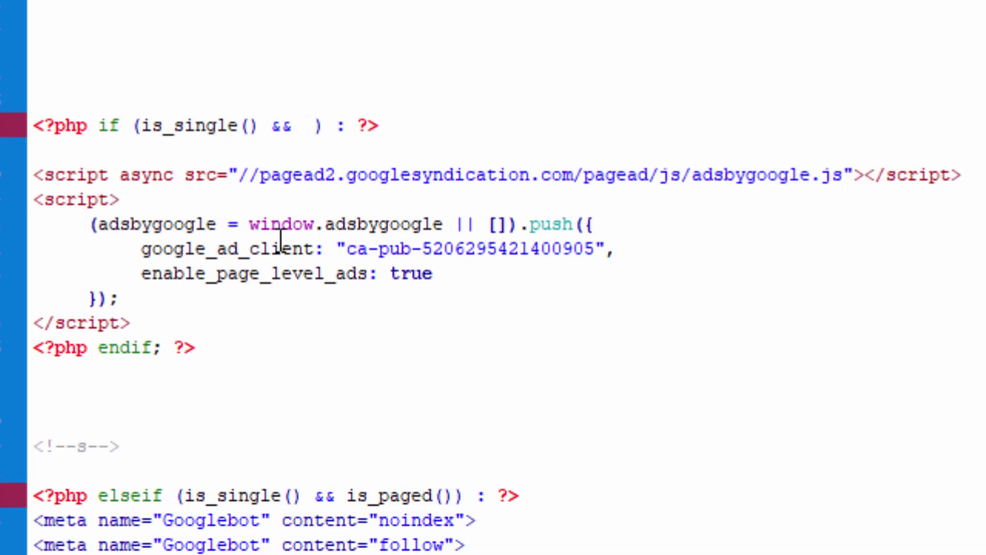
text(!)
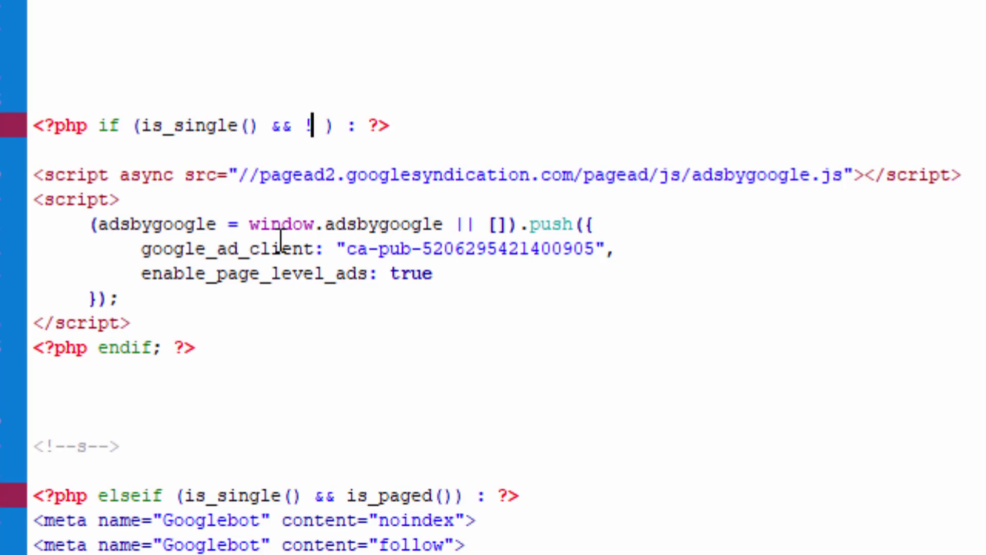
text(is)
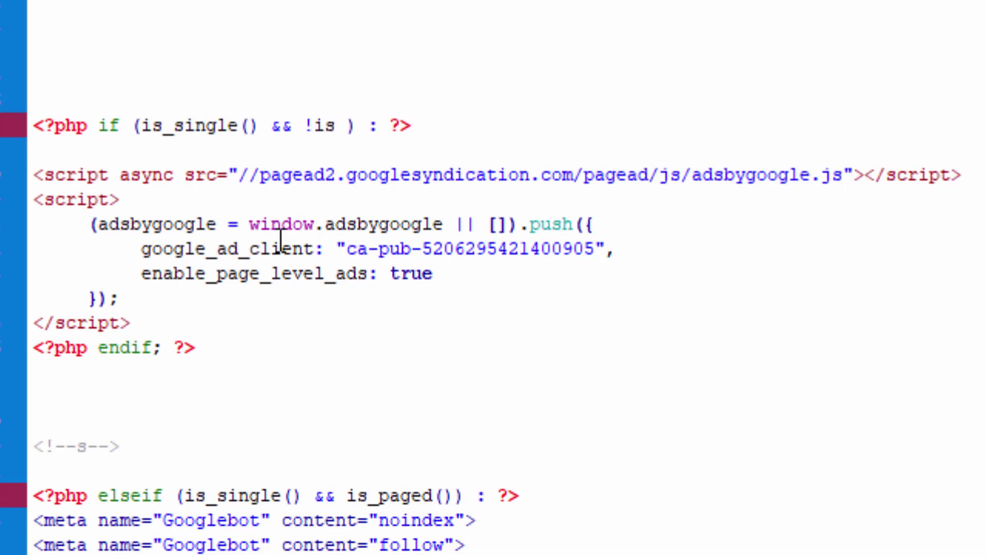
text(_front)
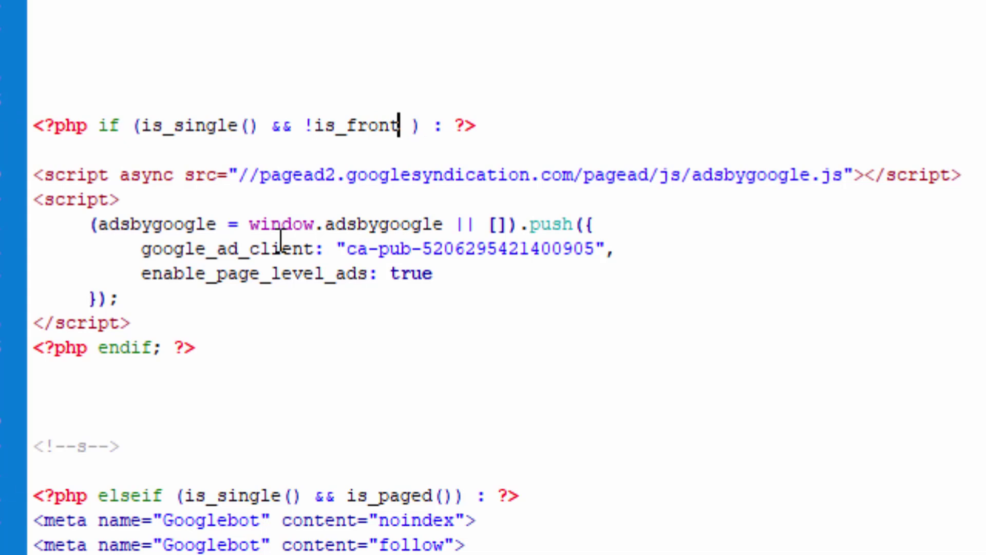
text(_page())
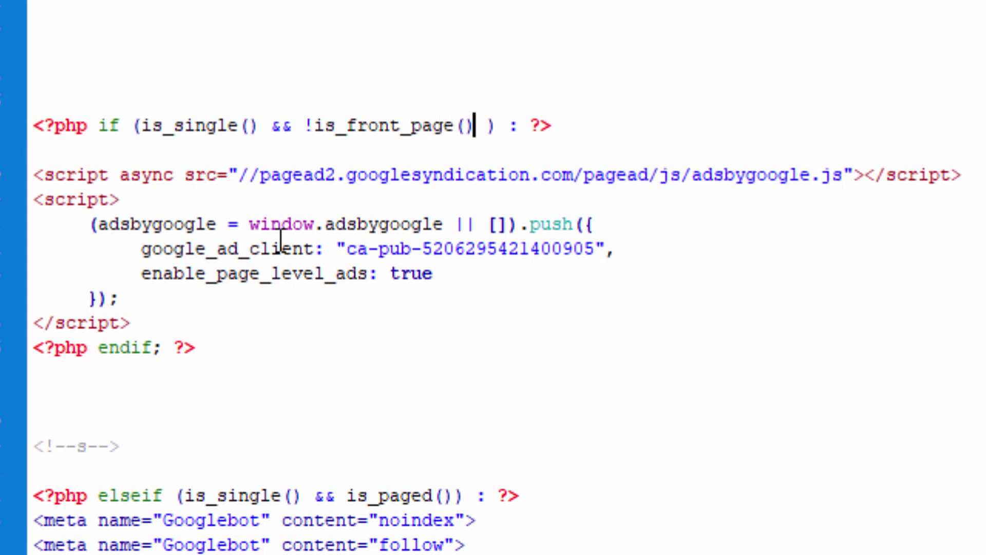
key(Right)
drag(132, 324, 13, 177)
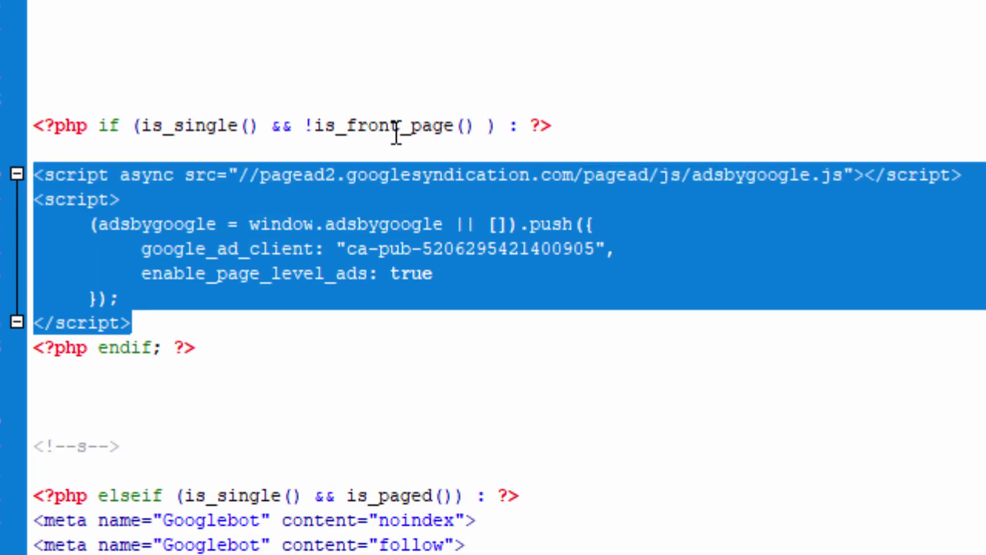
double_click(382, 127)
click(436, 348)
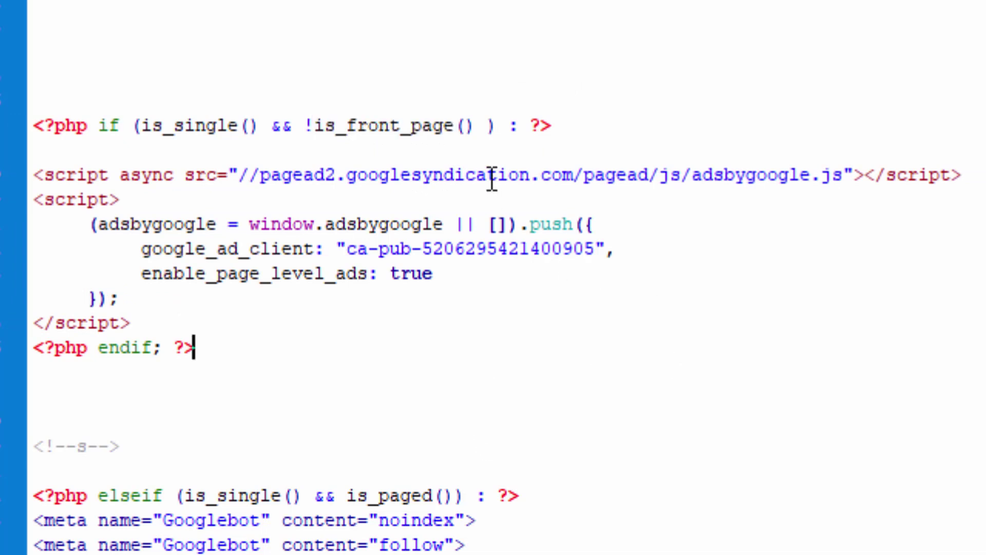
click(484, 126)
Add && !is_page('contact') to the if condition and close the parenthesis.
text(&& )
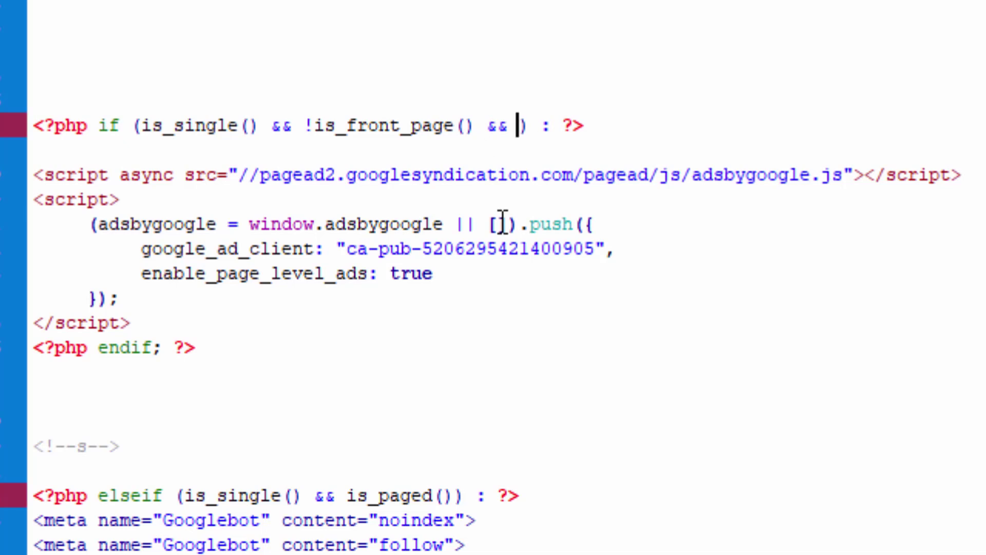
text(!)
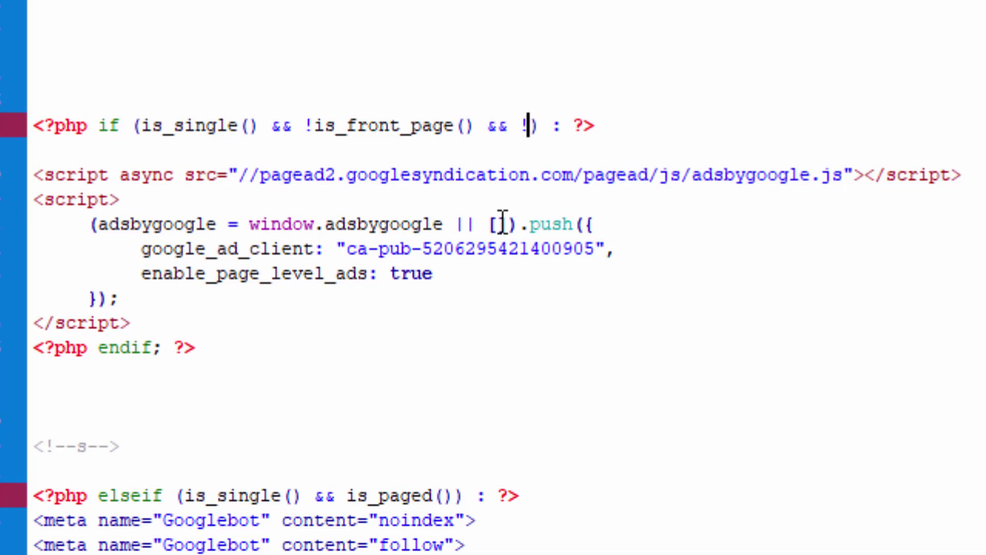
text(is_)
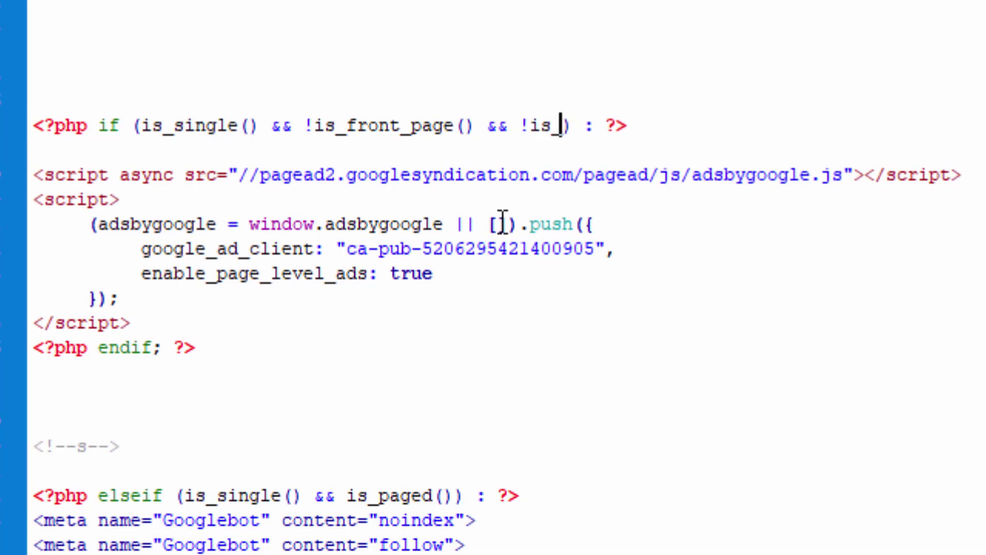
text(page())
key(BackSpace)
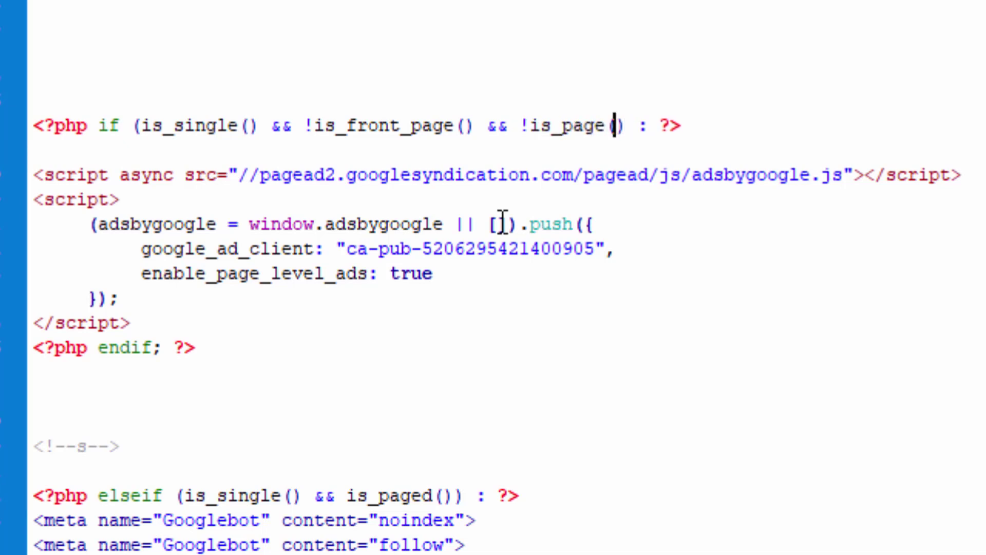
text('contact)
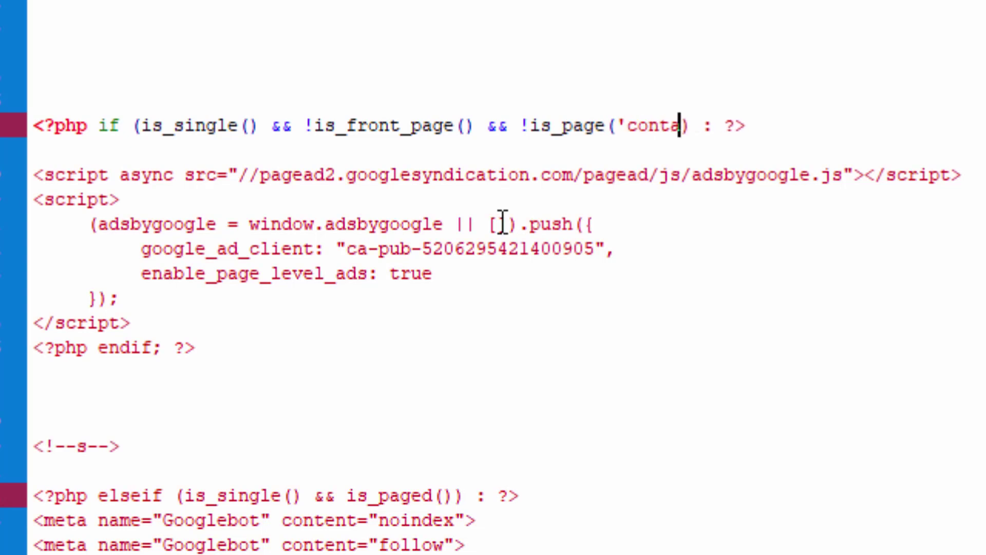
text(')
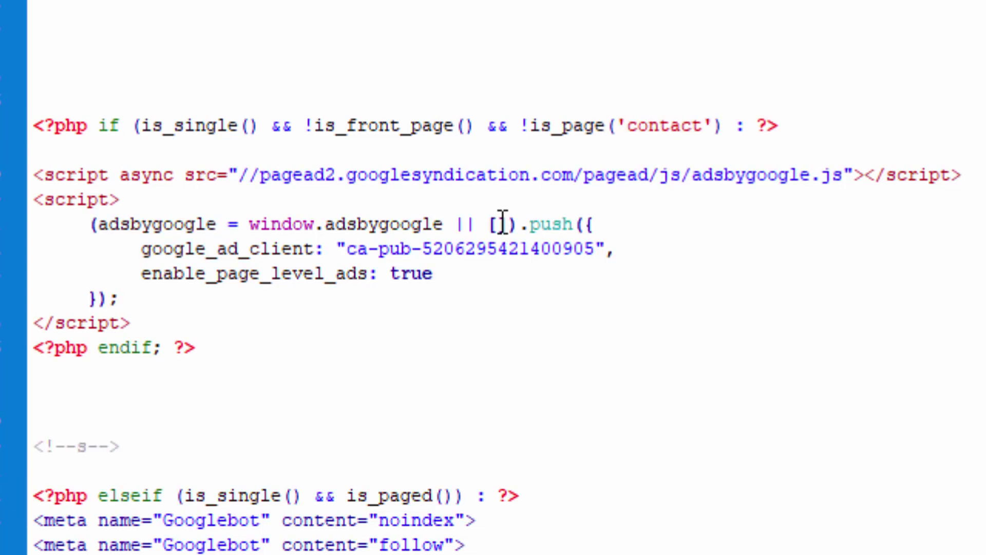
click(725, 135)
text())
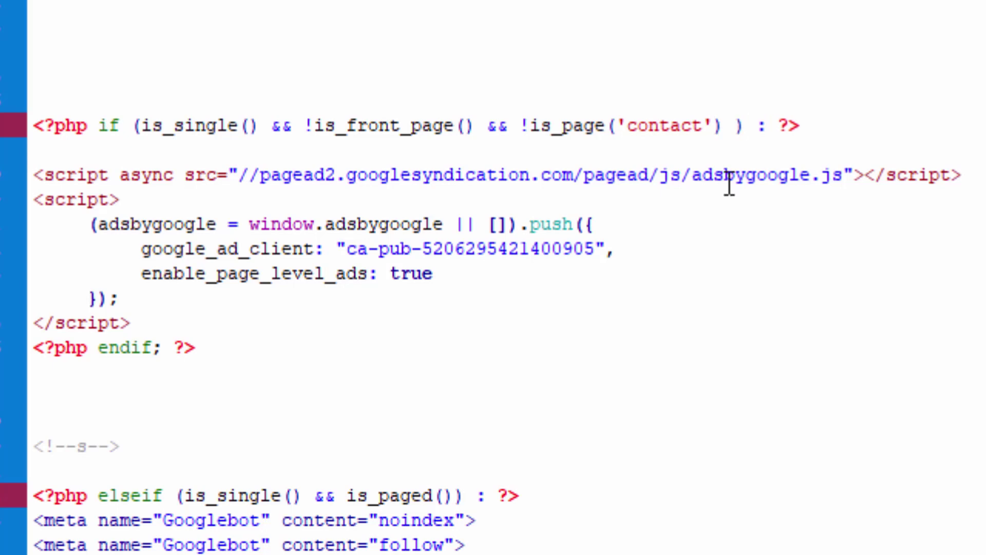
Select the is_category() || is_tag() checks further down the file for reuse.
click(327, 352)
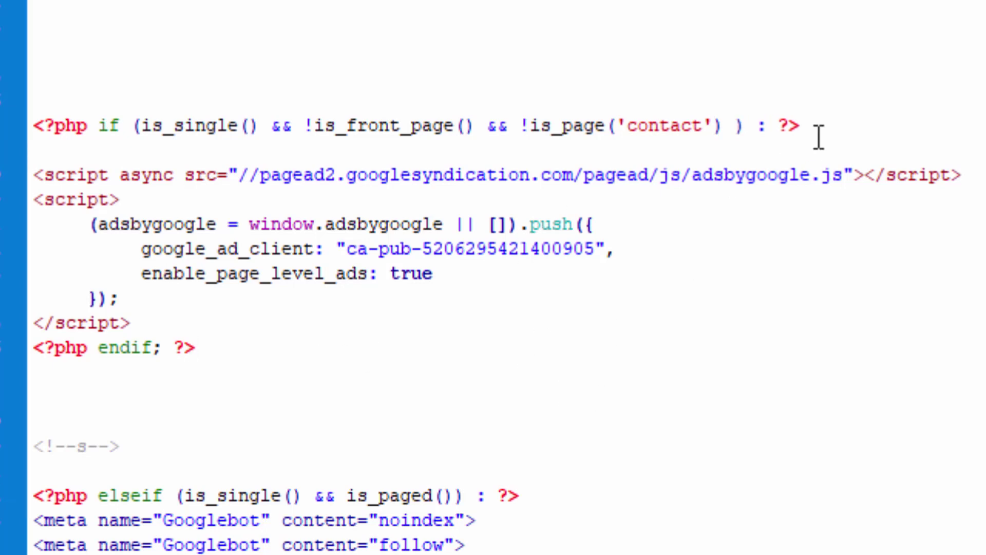
scroll(808, 264, down, 5)
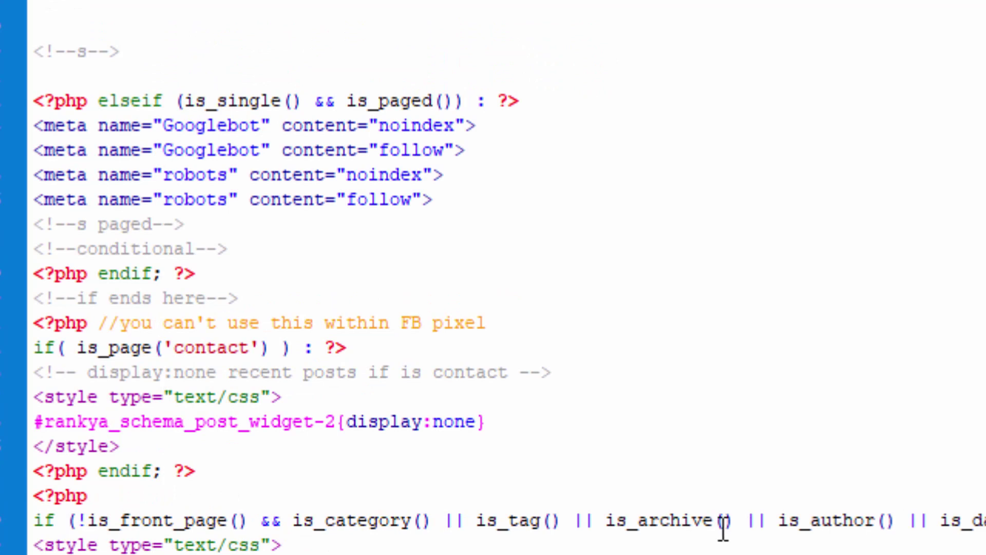
drag(280, 520, 568, 524)
key(ctrl+c)
scroll(876, 273, up, 5)
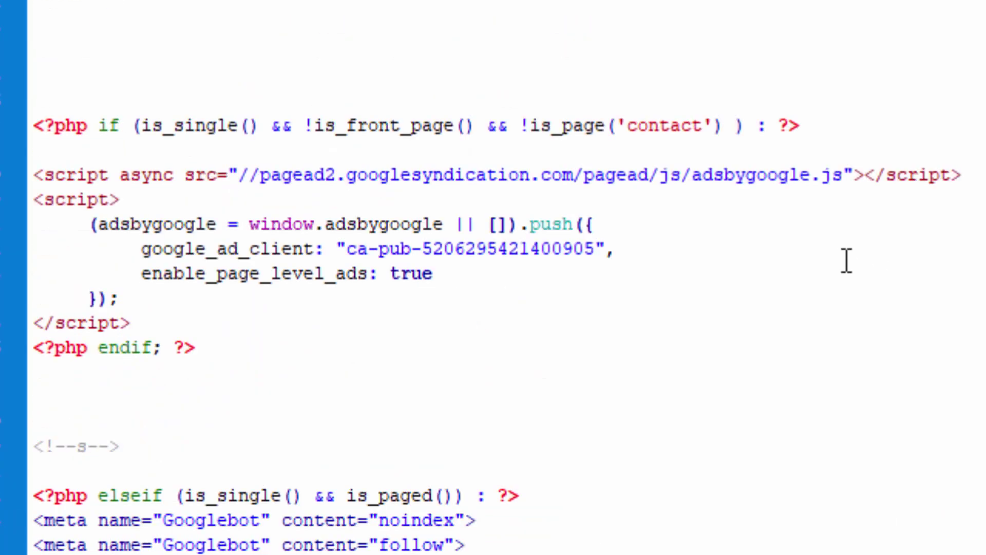
Append && !is_category() && !is_tag() to the if condition after the contact check.
click(736, 125)
text(&&)
key(ctrl+v)
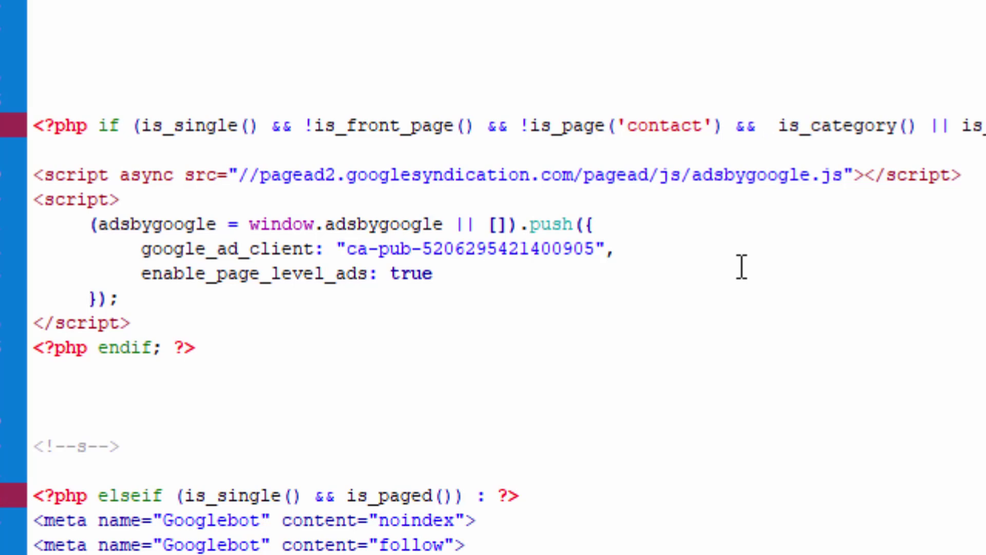
double_click(940, 126)
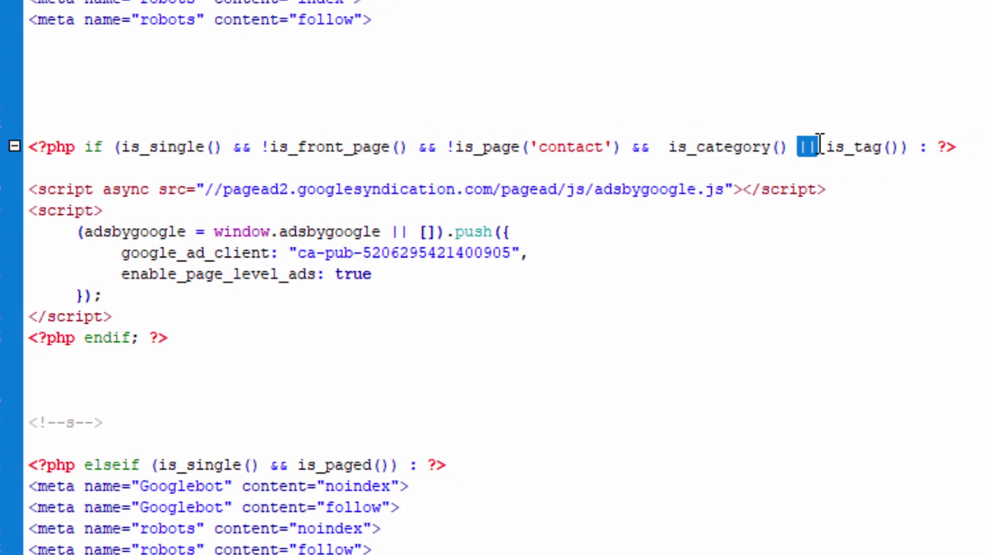
text(&&)
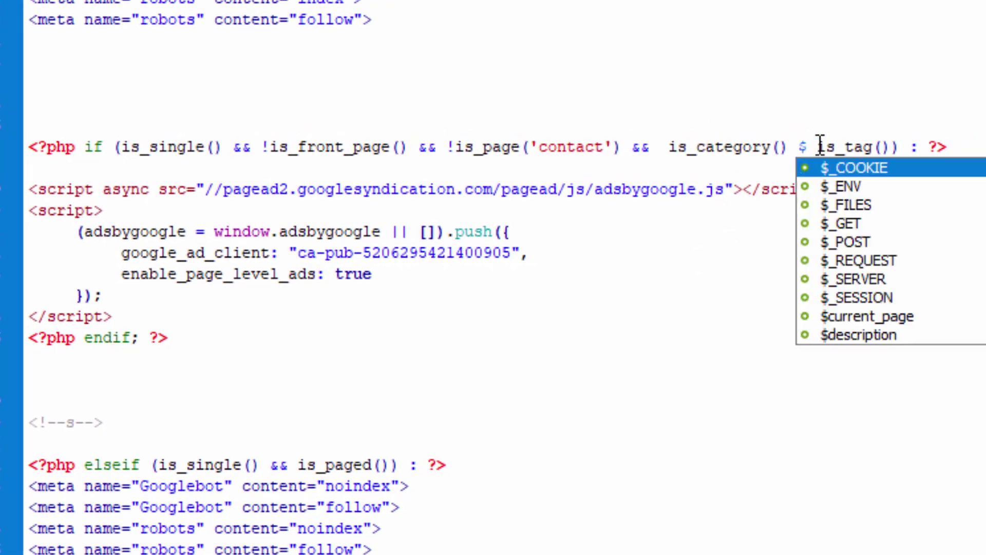
key(Escape)
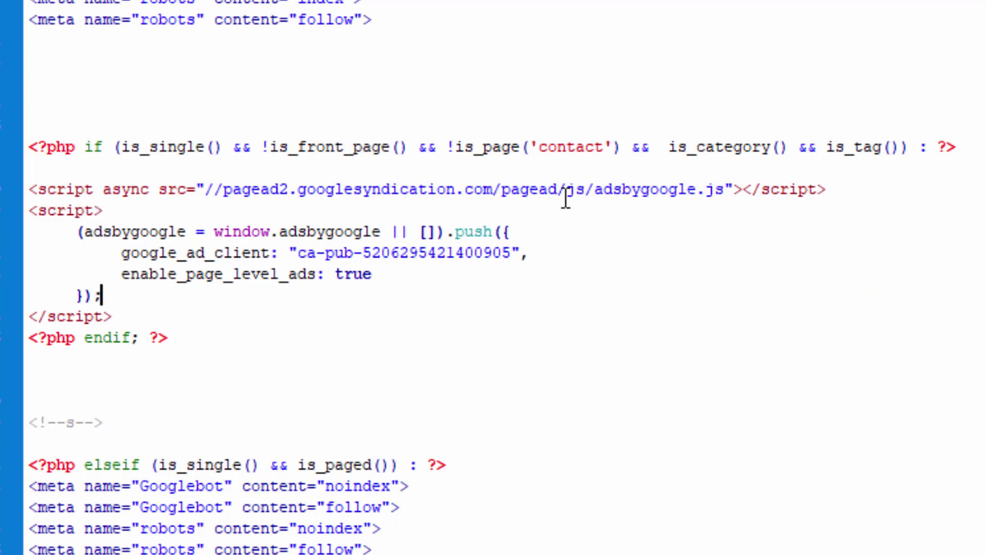
click(671, 148)
text(!)
click(834, 148)
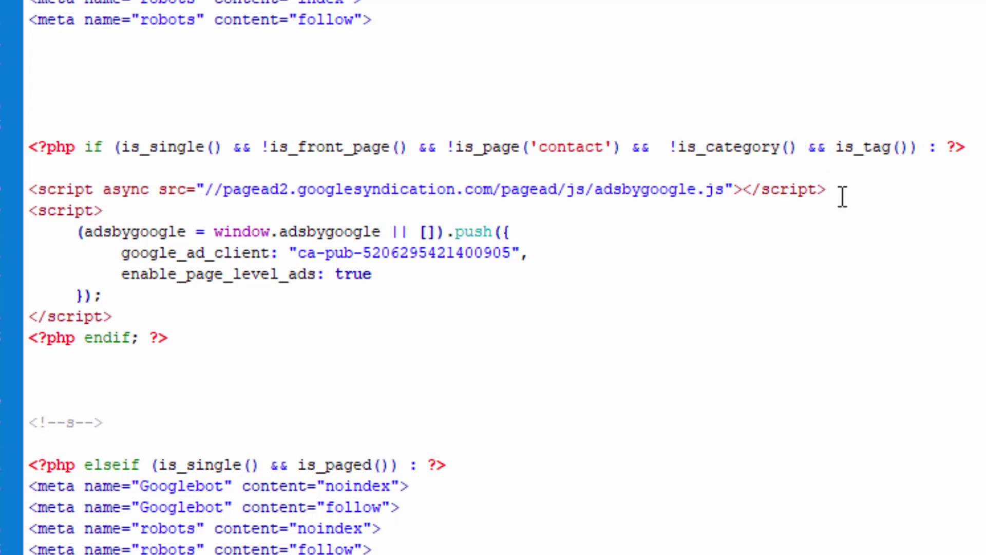
text(!)
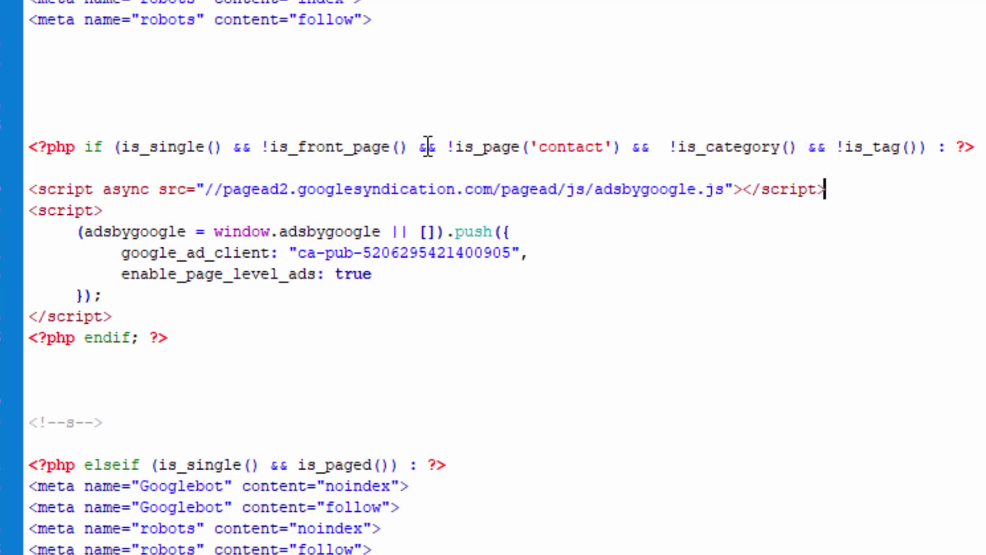
drag(232, 148, 939, 146)
click(841, 223)
Insert a blank line between </script> and the endif line.
drag(144, 317, 29, 189)
drag(224, 149, 125, 155)
click(342, 231)
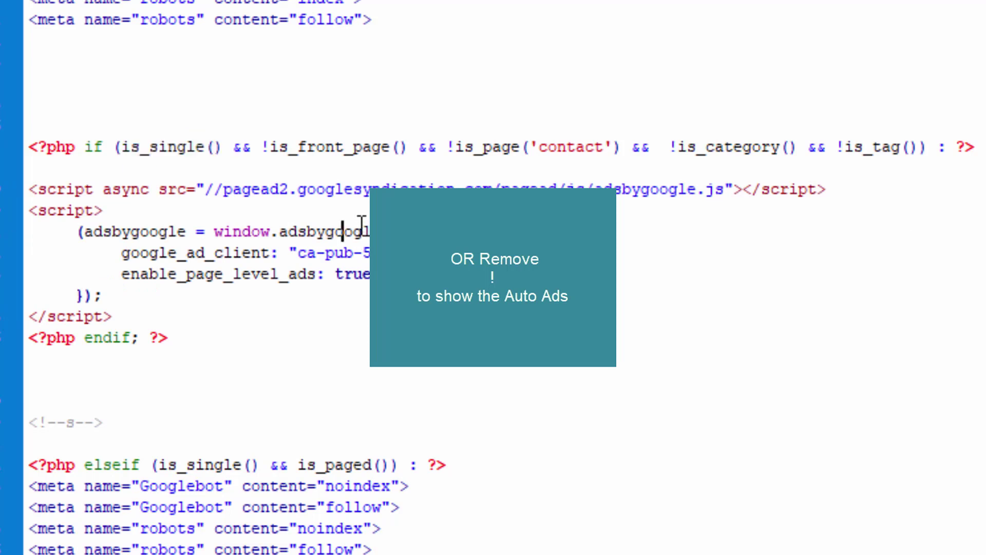
drag(182, 337, 11, 147)
click(199, 309)
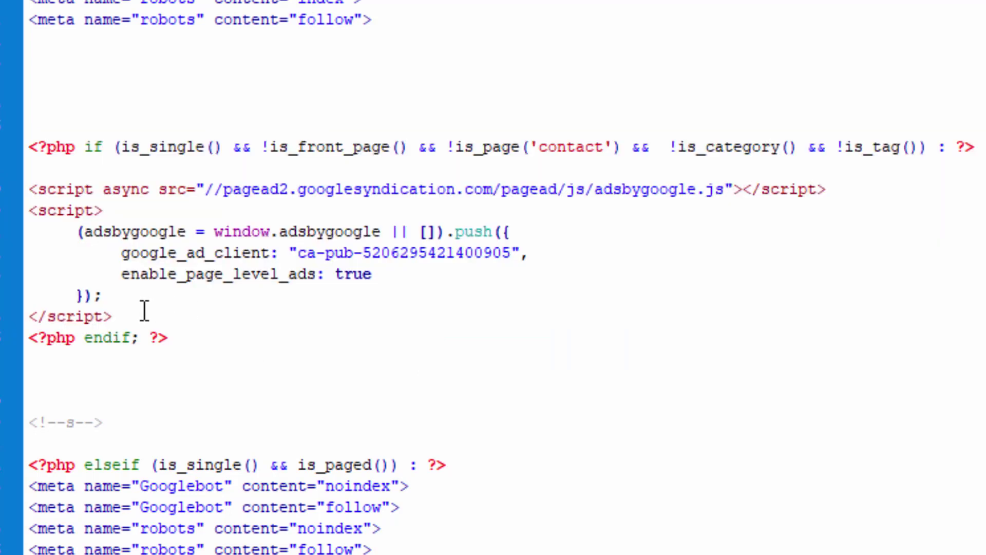
click(145, 310)
key(Return)
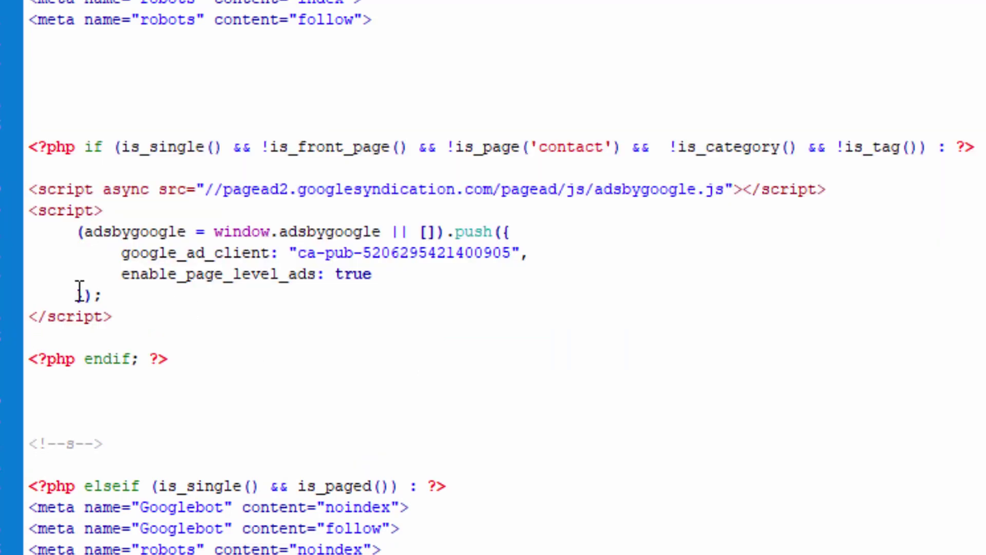
drag(114, 316, 17, 195)
triple_click(97, 148)
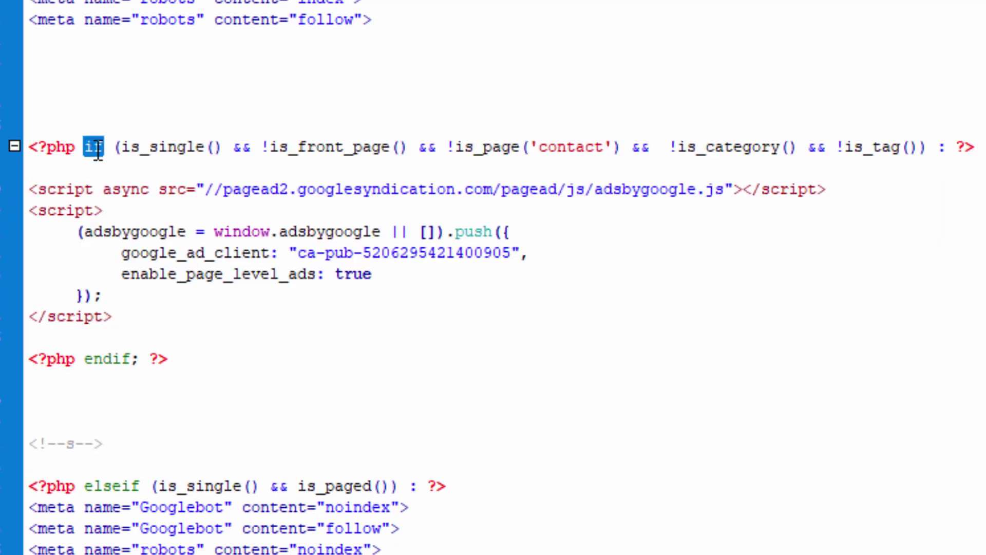
click(385, 352)
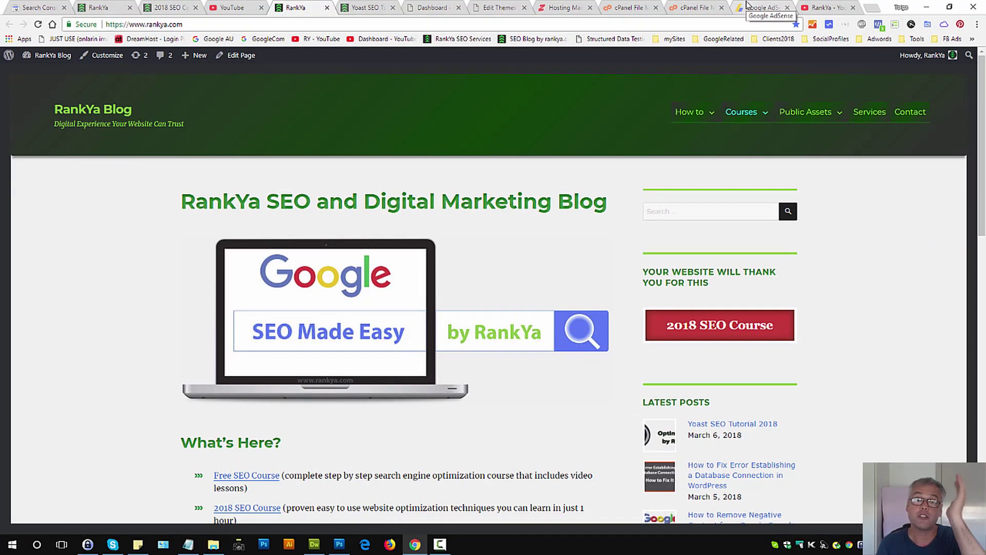
On the AdSense Auto ads page, close the code dialog and cancel a new URL group.
click(748, 5)
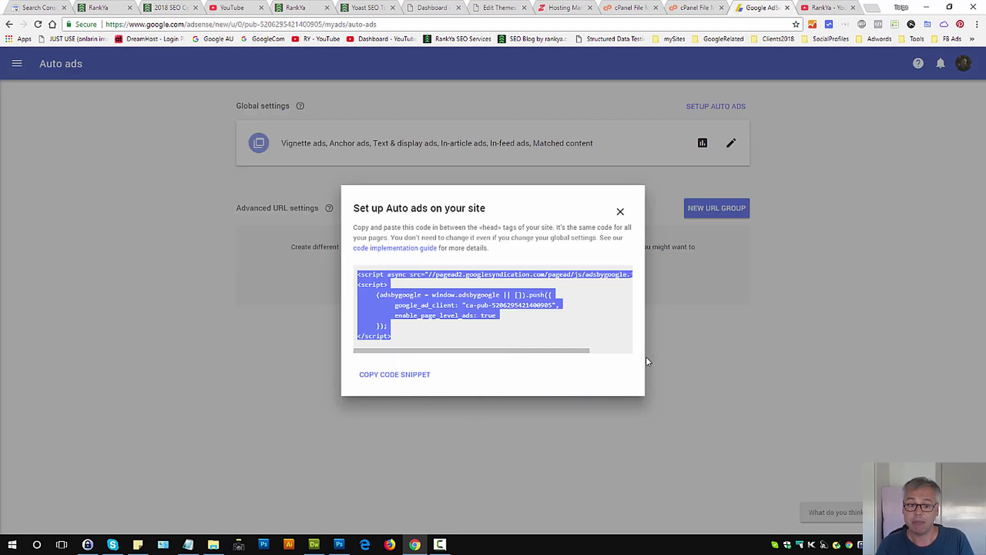
click(620, 212)
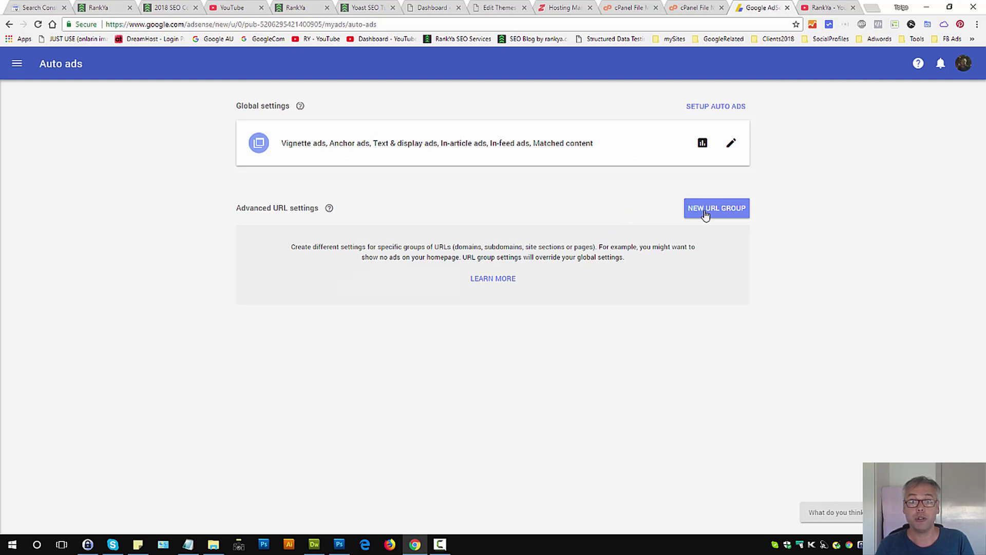
click(705, 215)
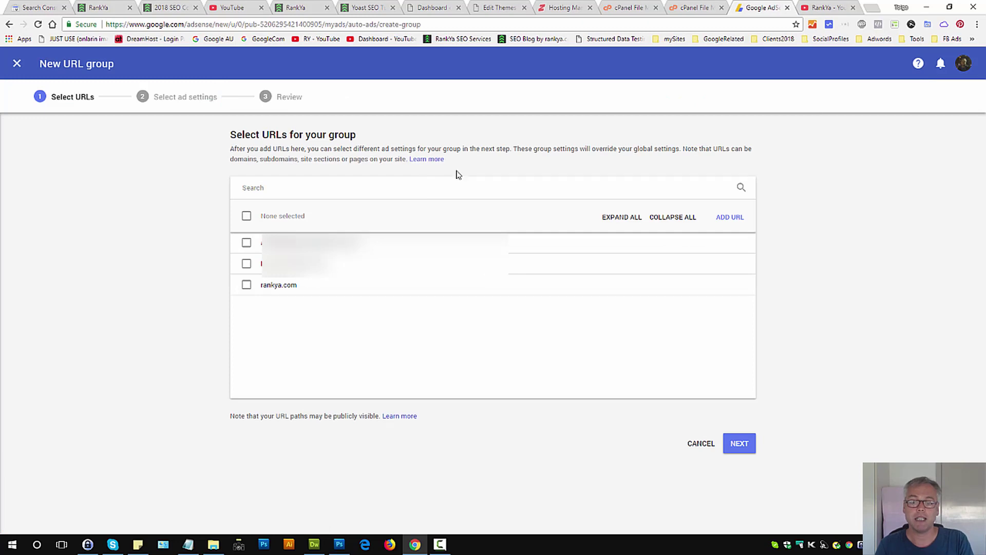
click(688, 443)
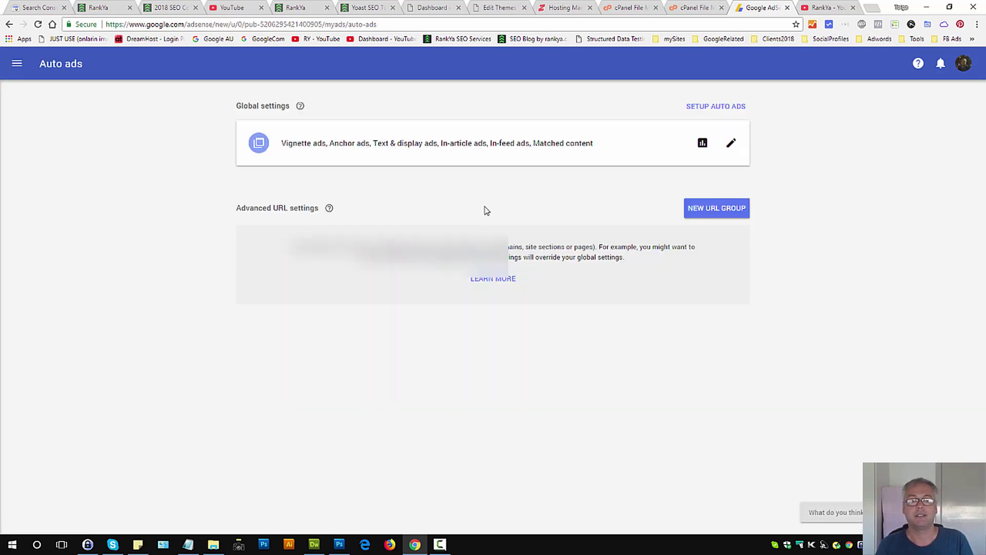
click(314, 544)
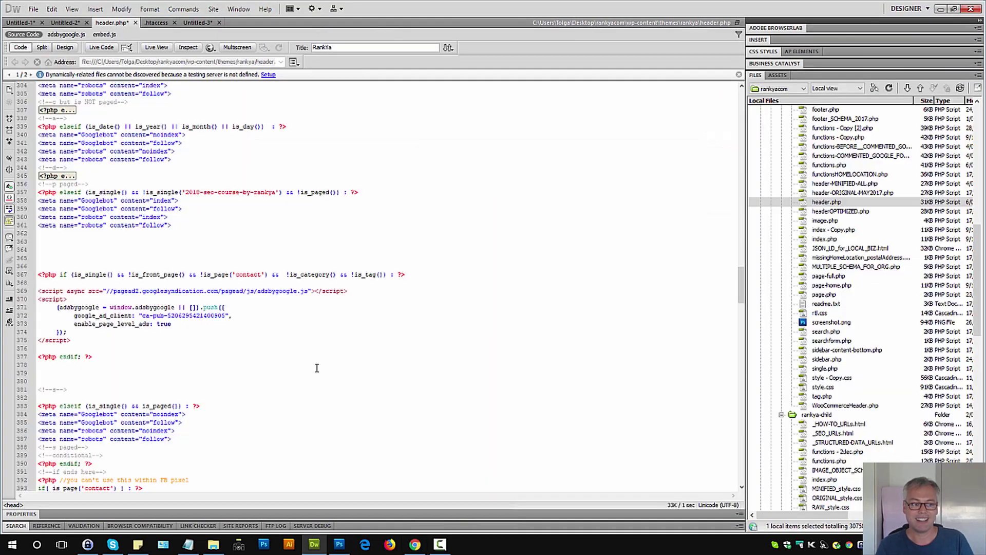
drag(102, 352, 30, 272)
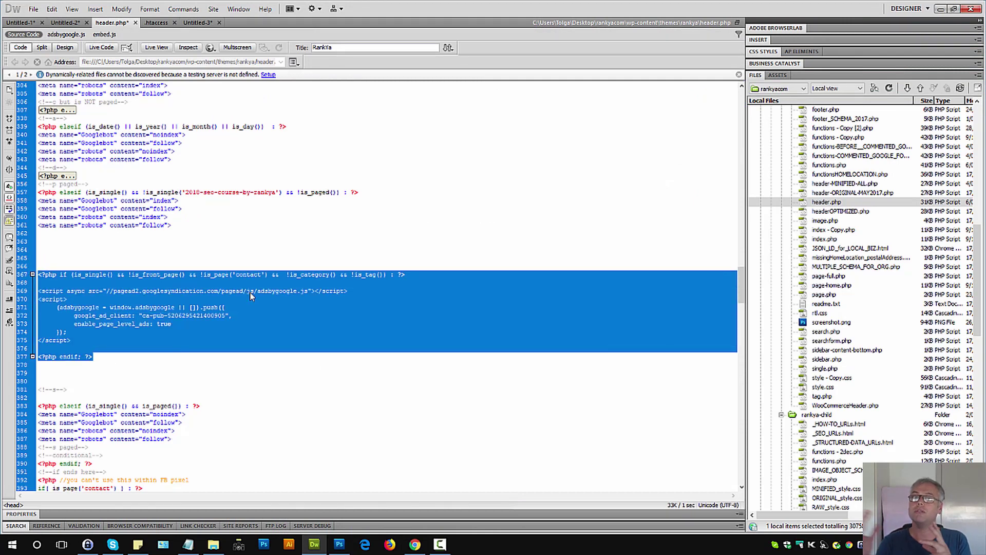
click(330, 365)
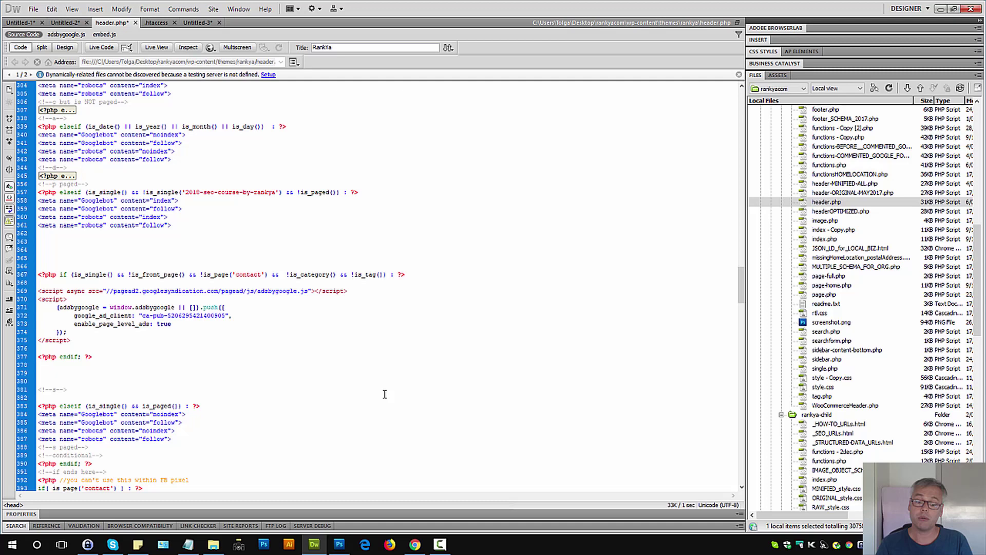
click(416, 546)
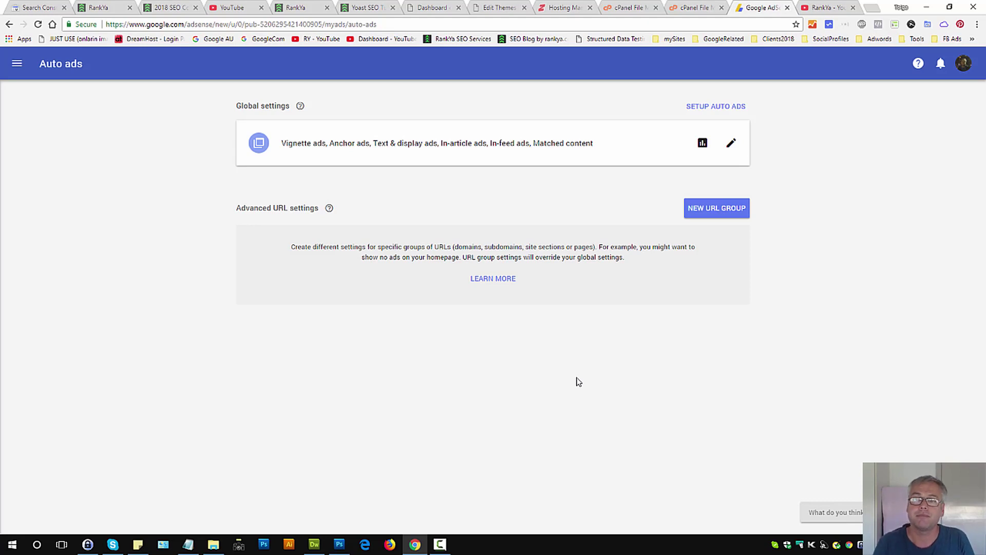
Switch to the RankYa YouTube channel home page.
click(832, 6)
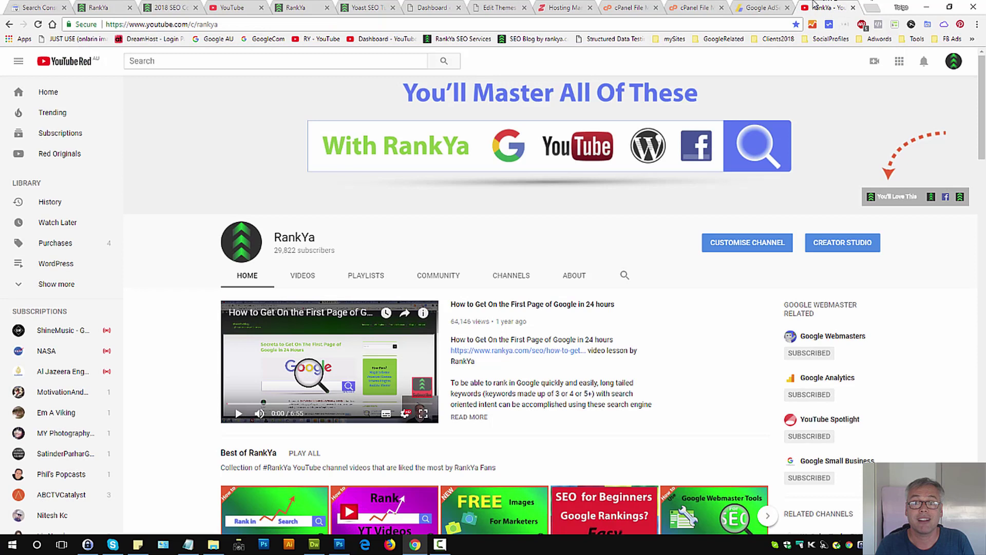